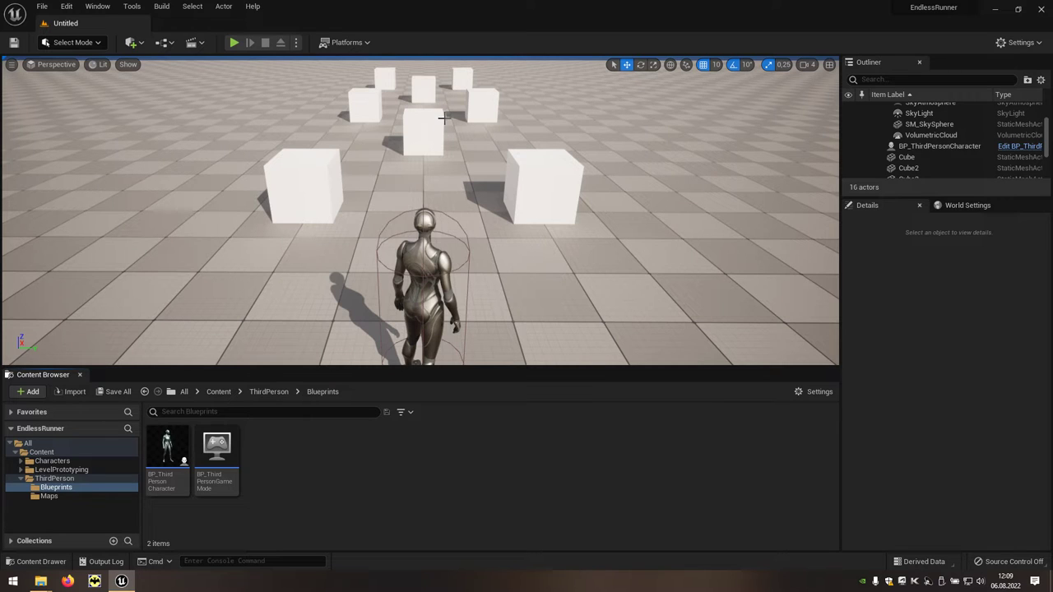
Select Cube2 through Cube8 in the Outliner and delete them, keeping only the left cube
click(313, 178)
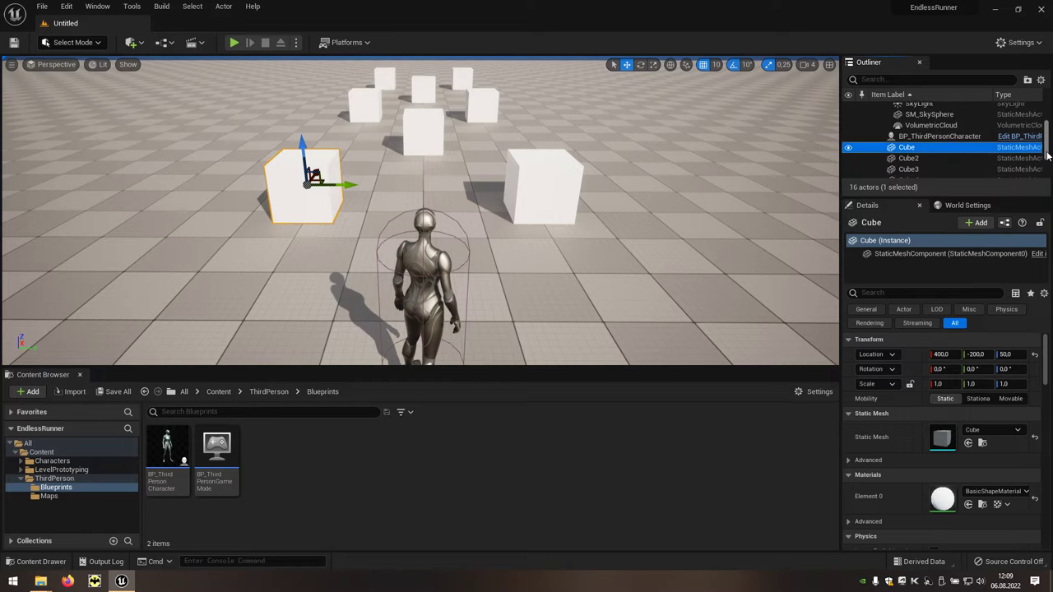
scroll(967, 150, down, 3)
click(946, 134)
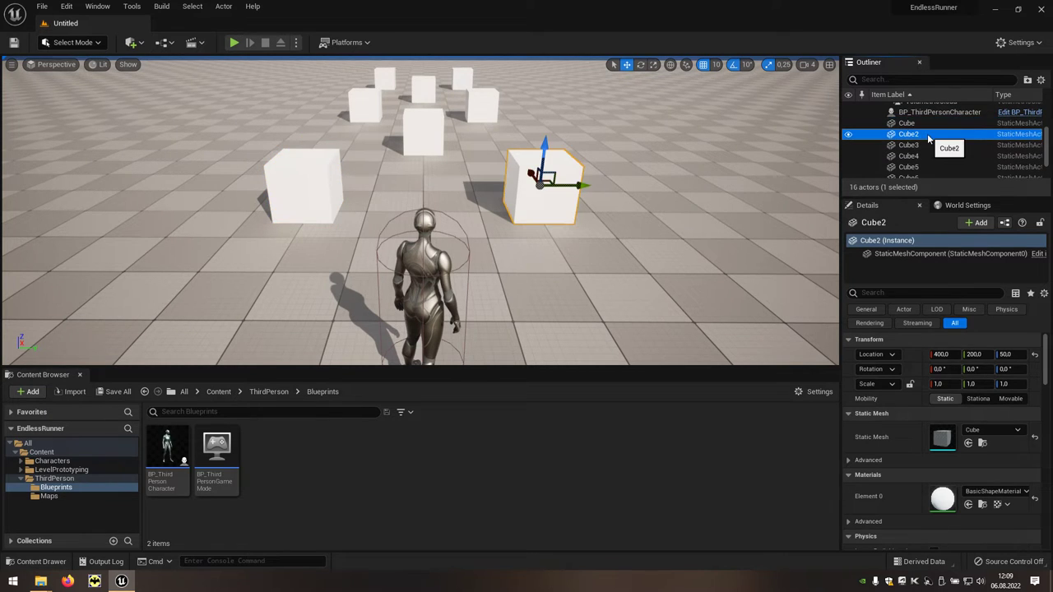
scroll(1047, 146, down, 3)
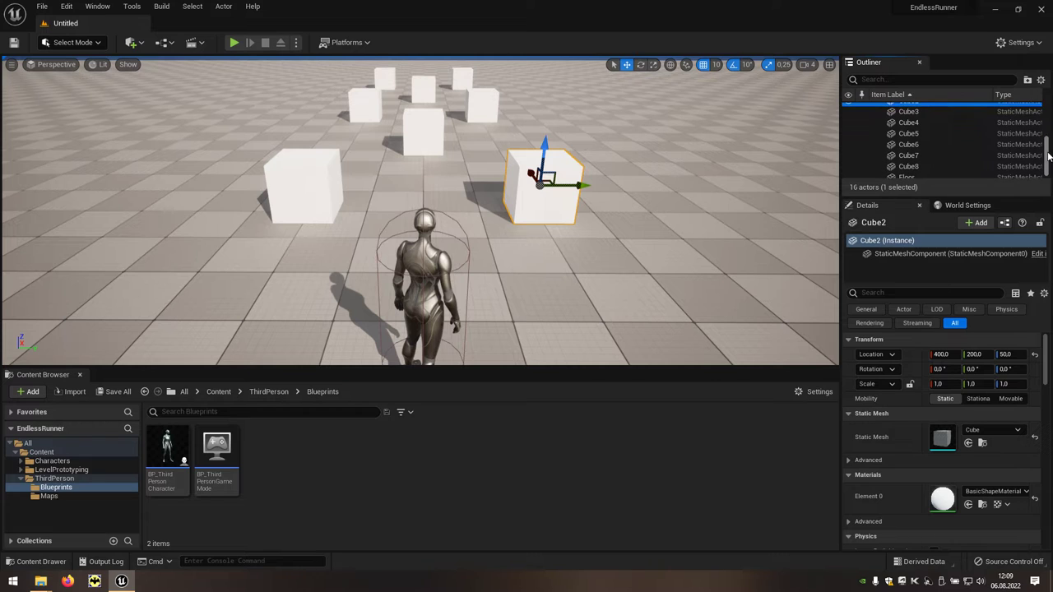
shift+click(931, 163)
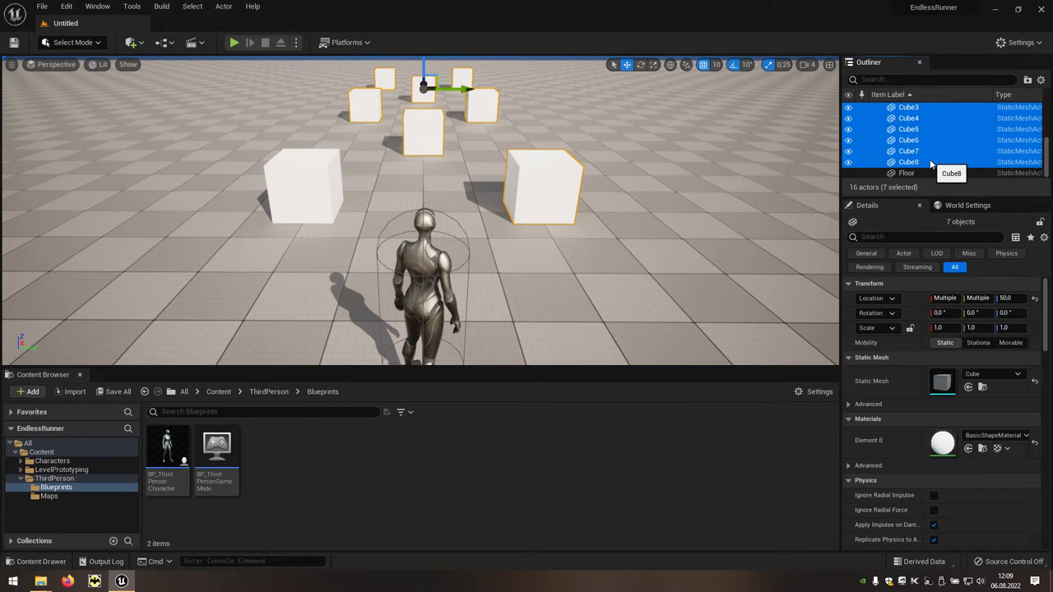
key(Delete)
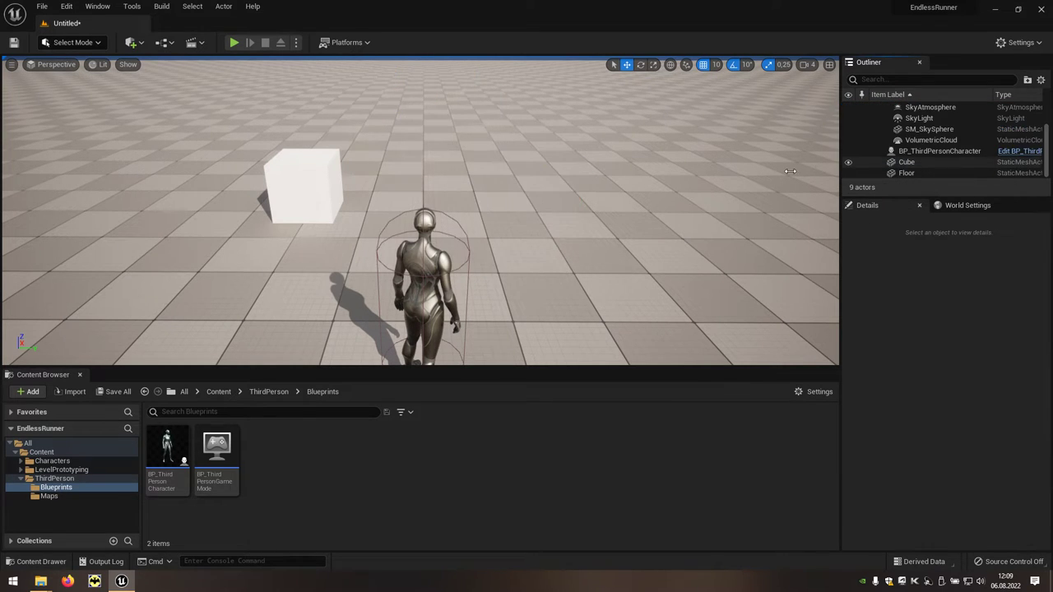
Create a new Actor Blueprint Class named BP_PathWay
right_click(358, 482)
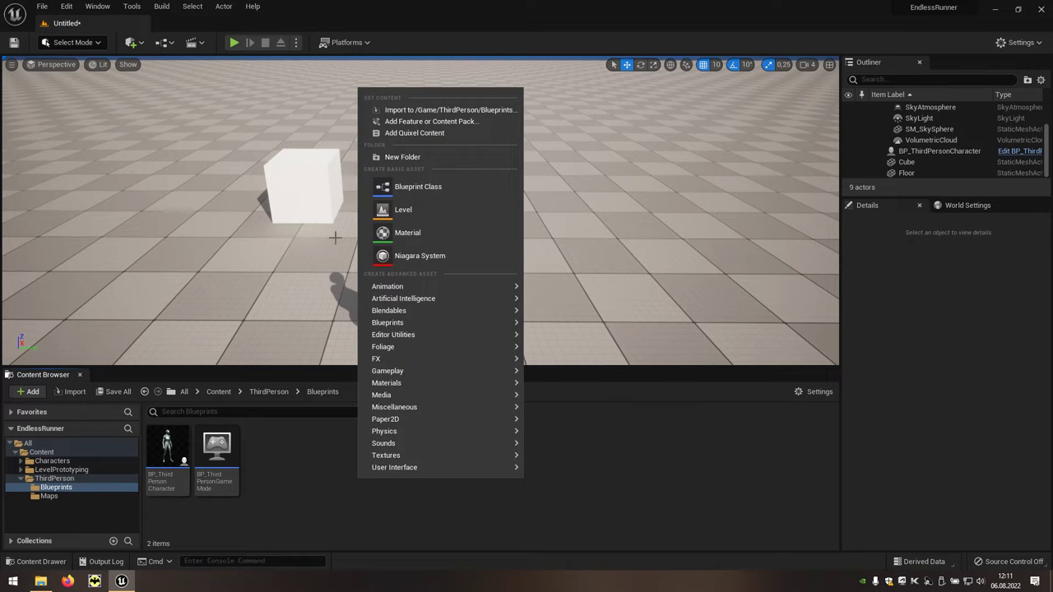
click(429, 190)
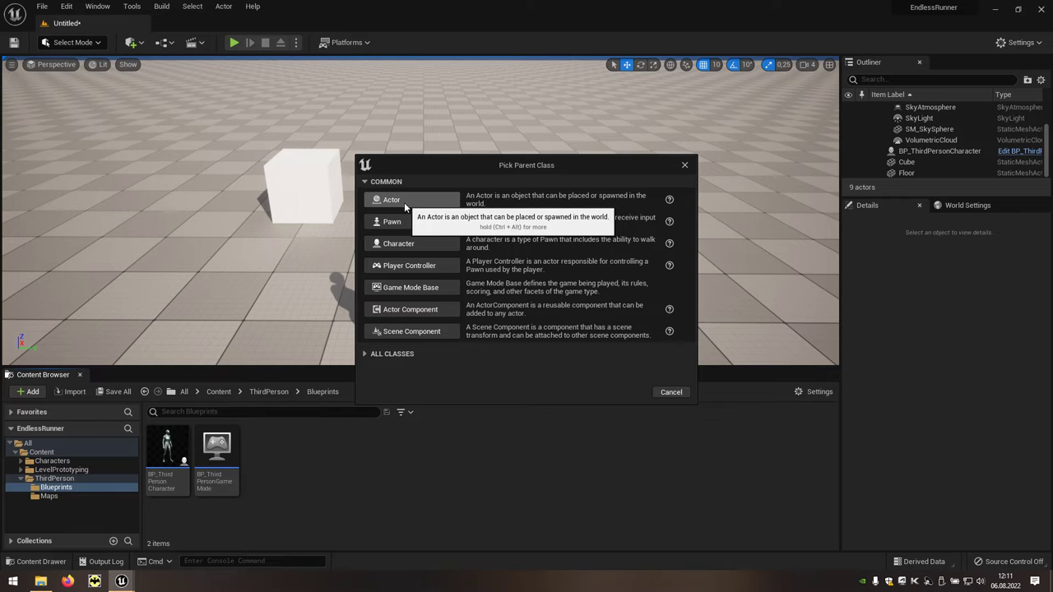
click(386, 202)
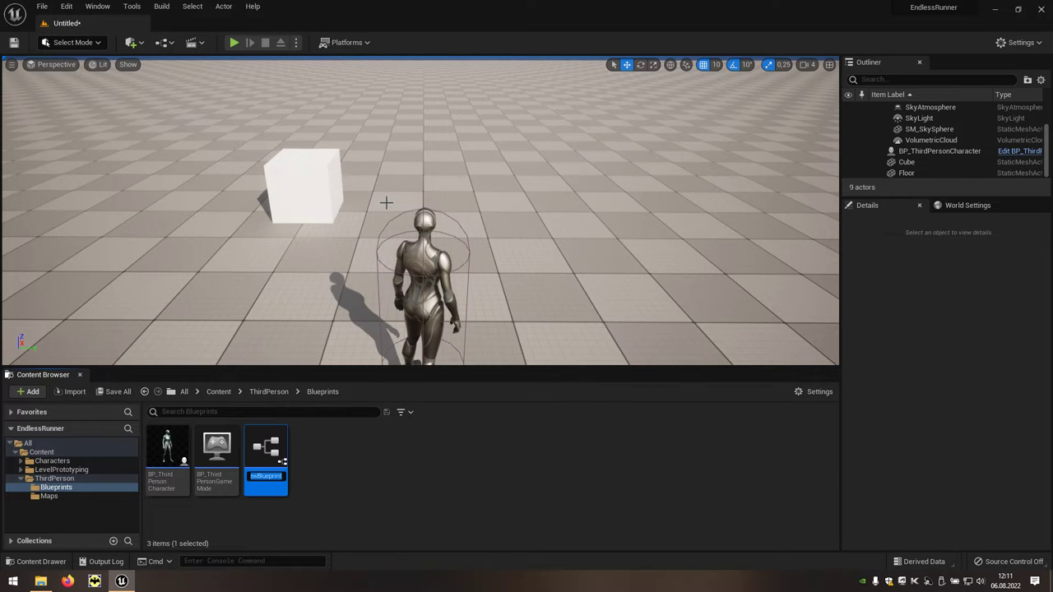
text(BP_PathWay)
key(Return)
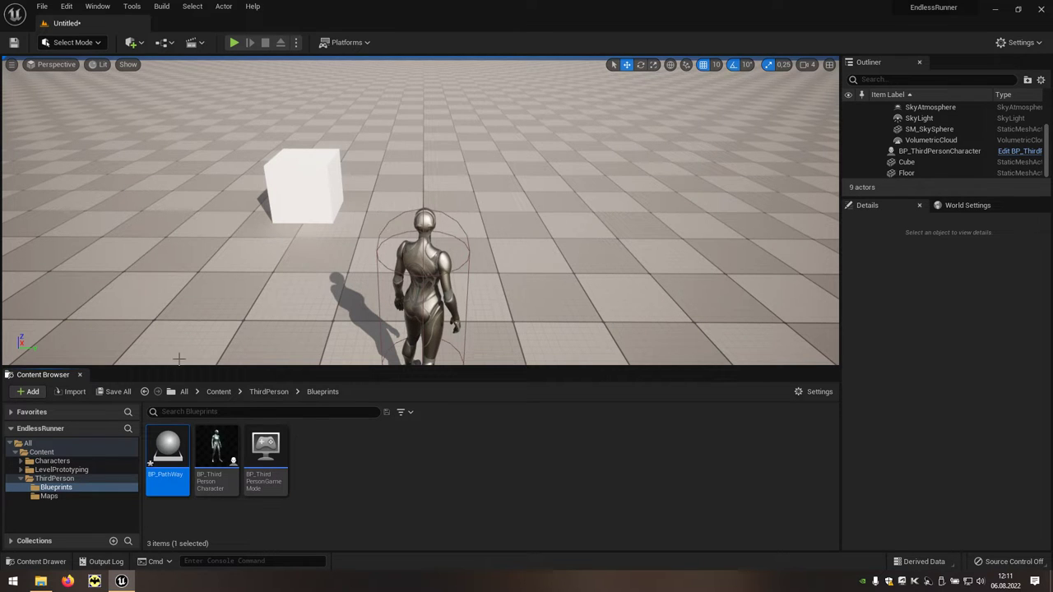
In BP_PathWay's Event Graph, delete the ActorBeginOverlap and Tick event nodes
double_click(170, 455)
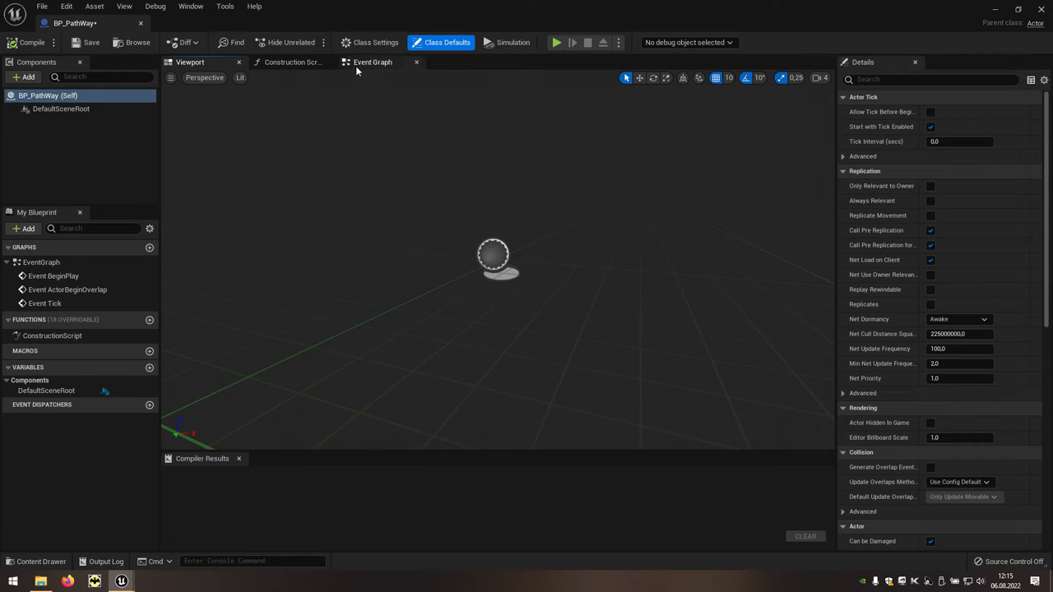
click(396, 66)
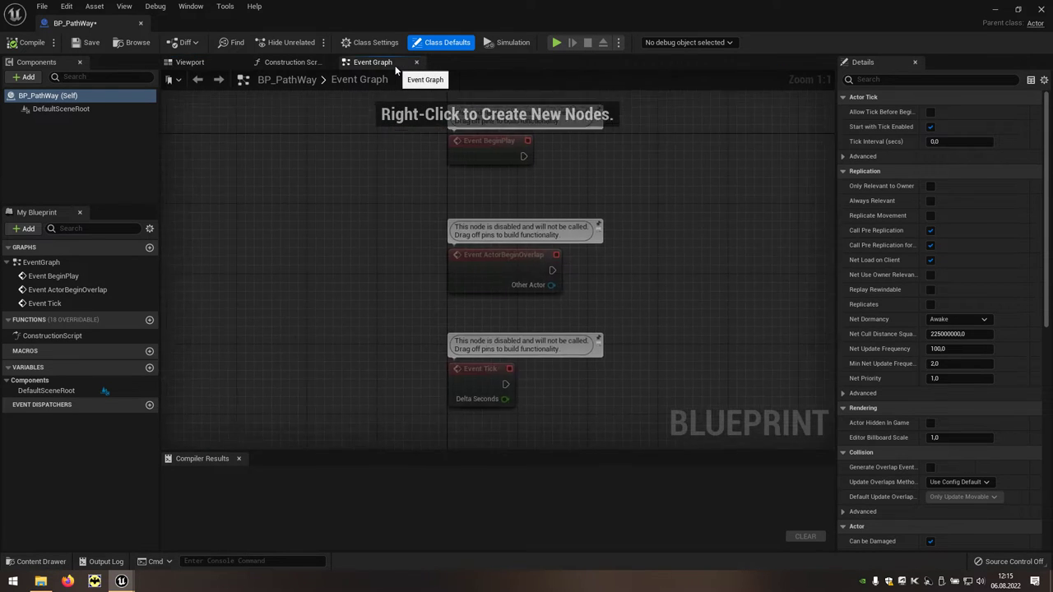
right_drag(416, 162, 179, 158)
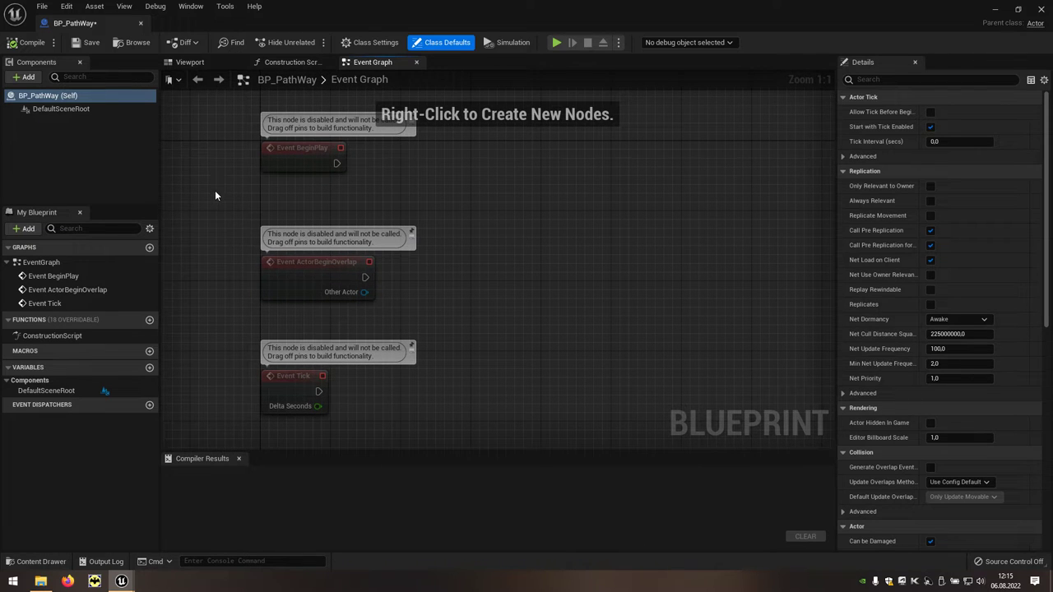
drag(214, 190, 421, 423)
key(Delete)
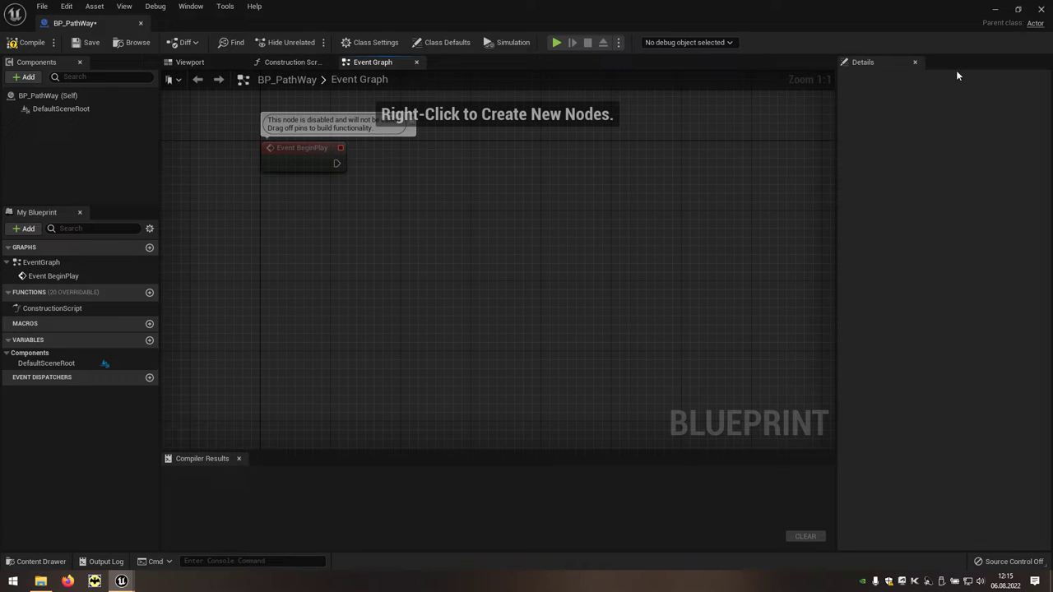
Drag SM_ChamferCube from LevelPrototyping/Meshes into the graph as an Add Static Mesh Component node
click(1018, 10)
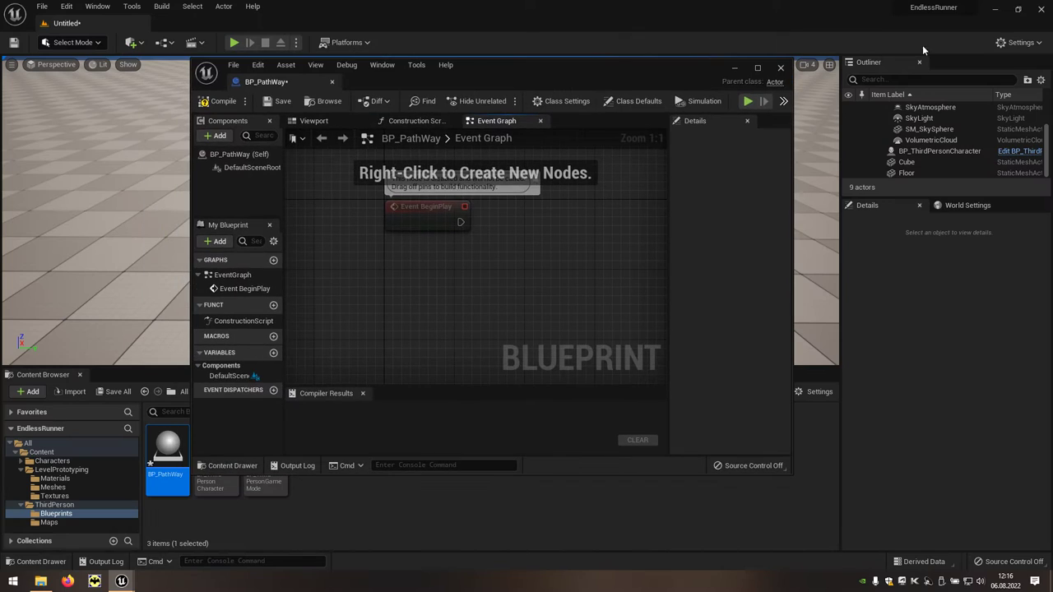
drag(604, 82, 750, 41)
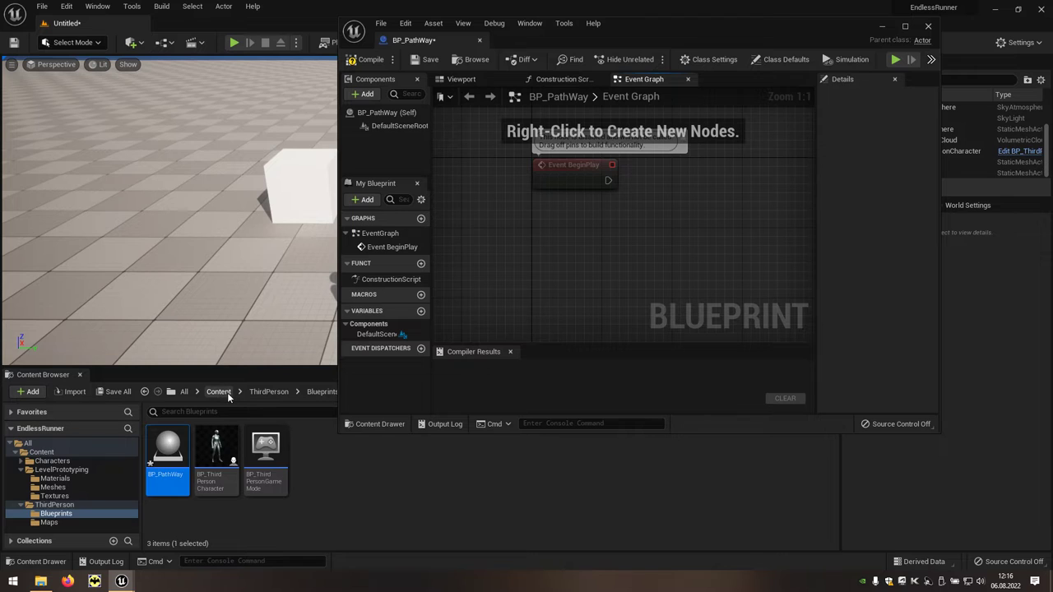
click(227, 392)
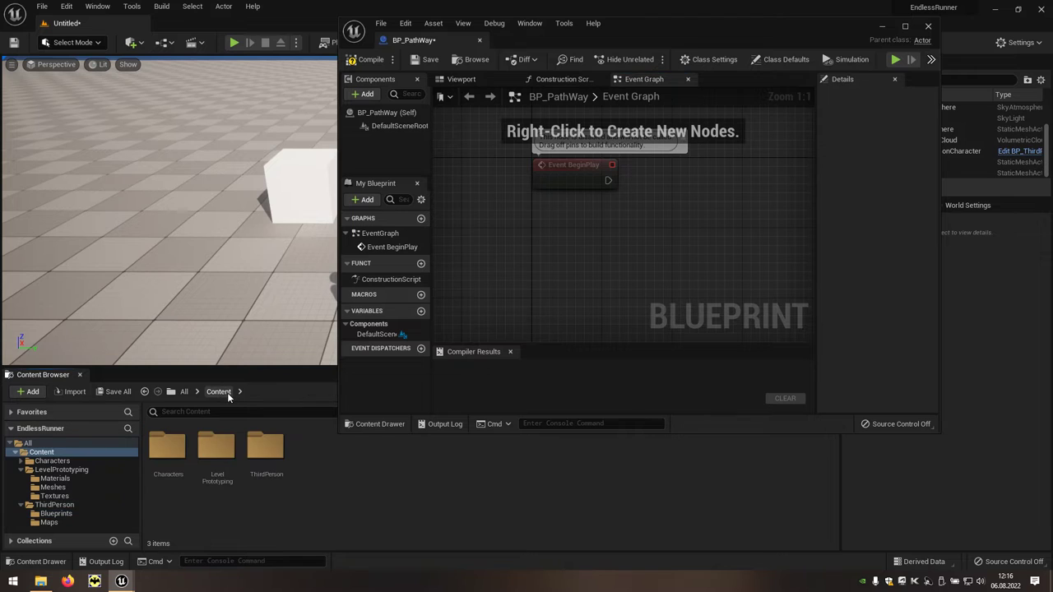
click(208, 489)
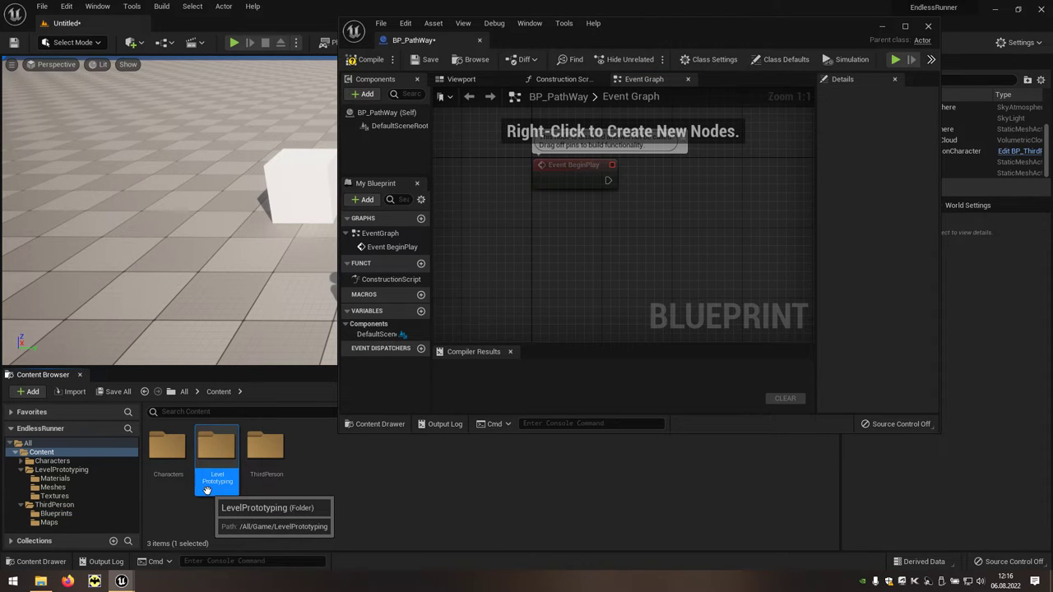
double_click(206, 490)
click(208, 490)
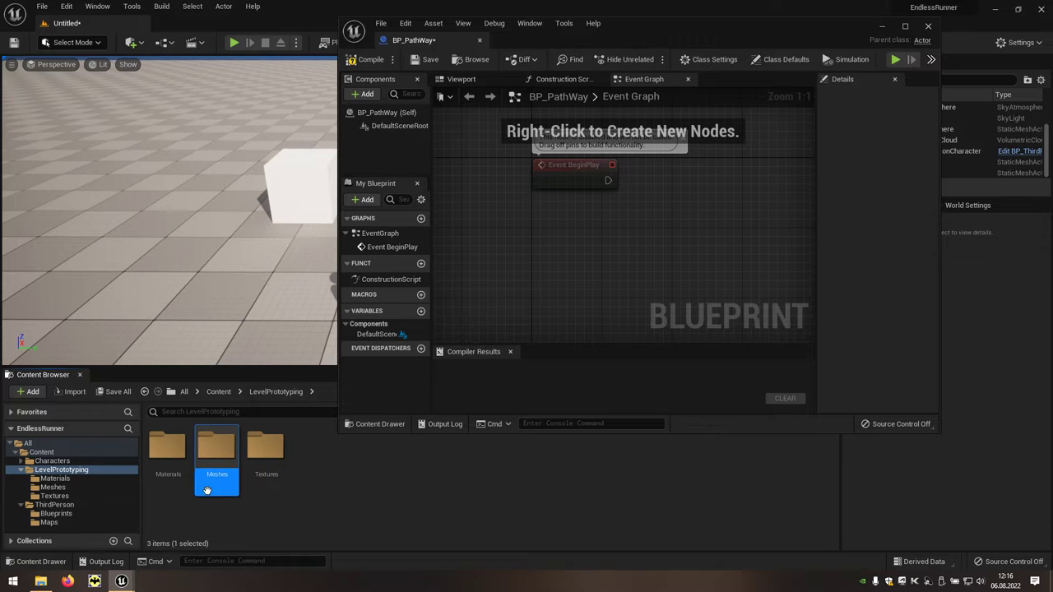
double_click(224, 489)
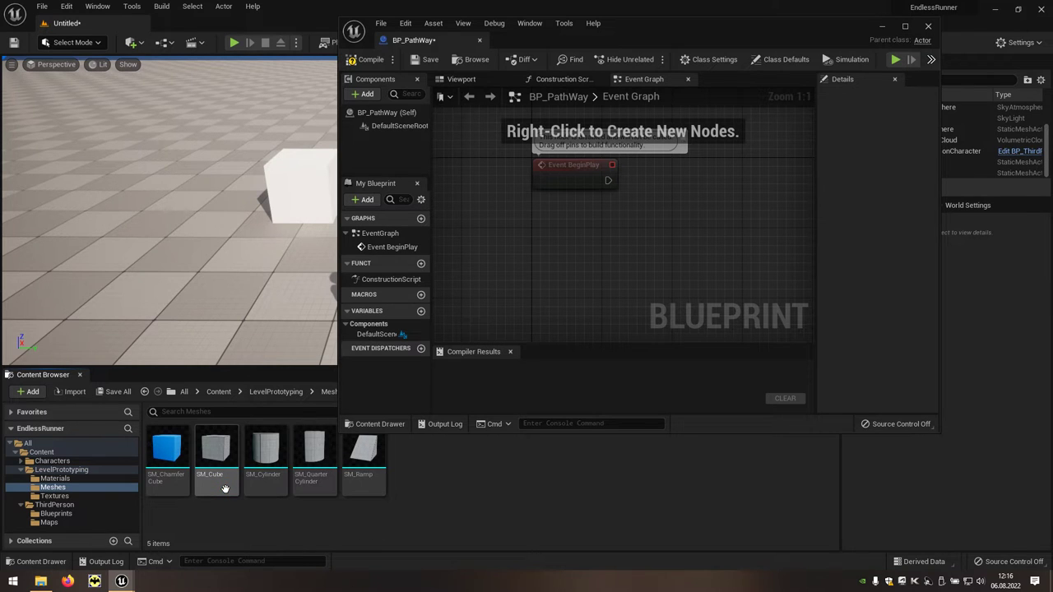
click(181, 481)
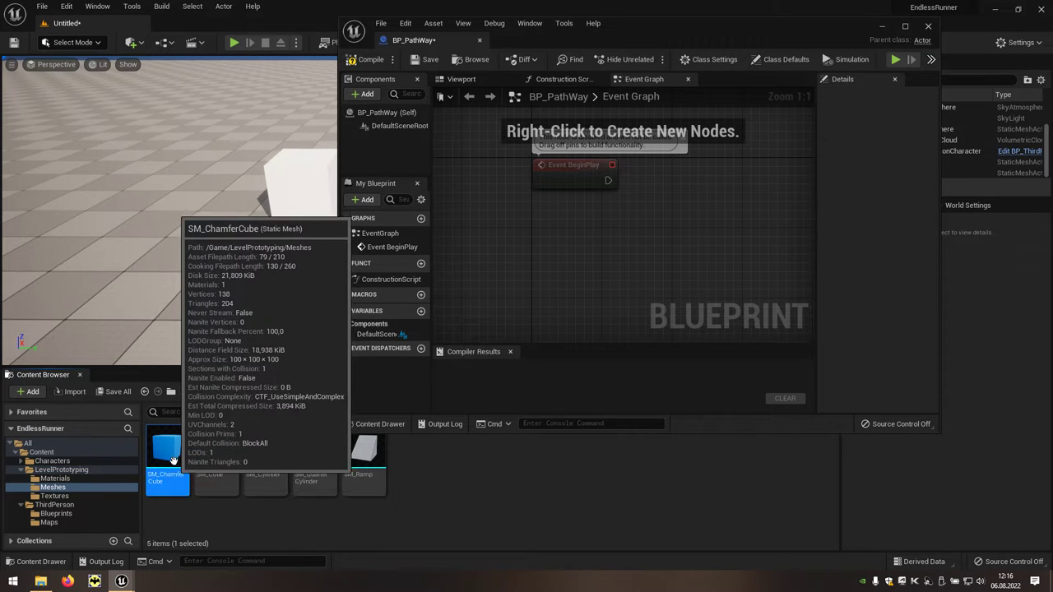
drag(179, 442, 683, 199)
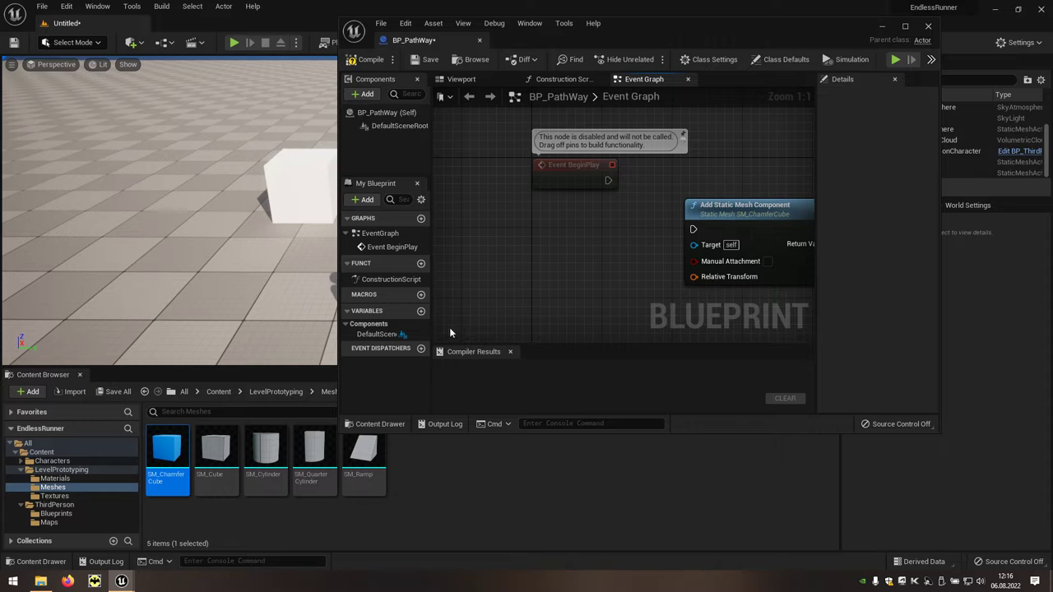
Go to ThirdPerson/Blueprints, then wire Event BeginPlay into the Add Static Mesh Component node
click(220, 393)
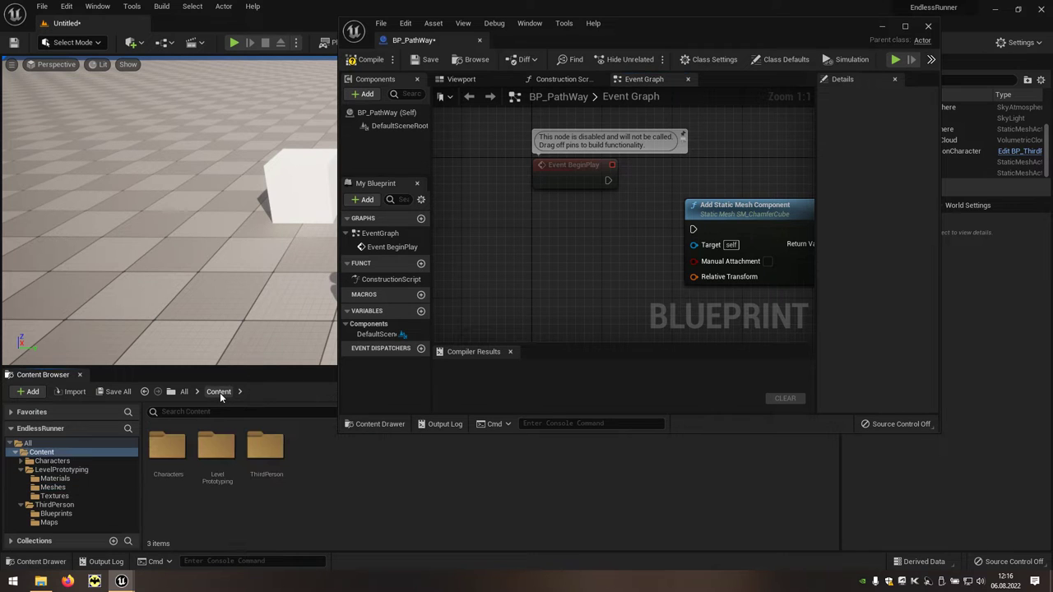
click(268, 445)
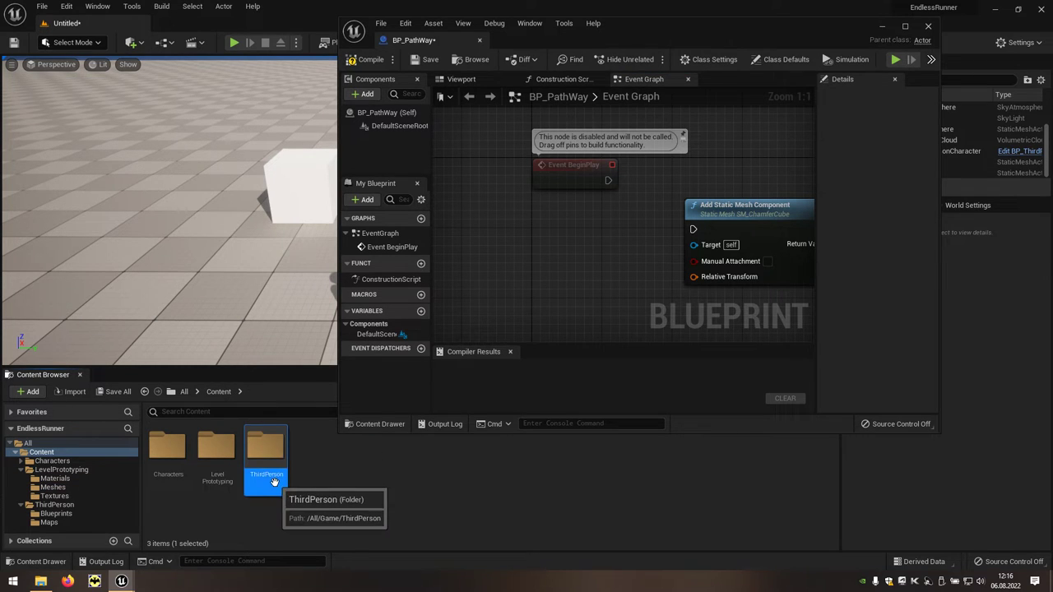
double_click(275, 483)
click(182, 486)
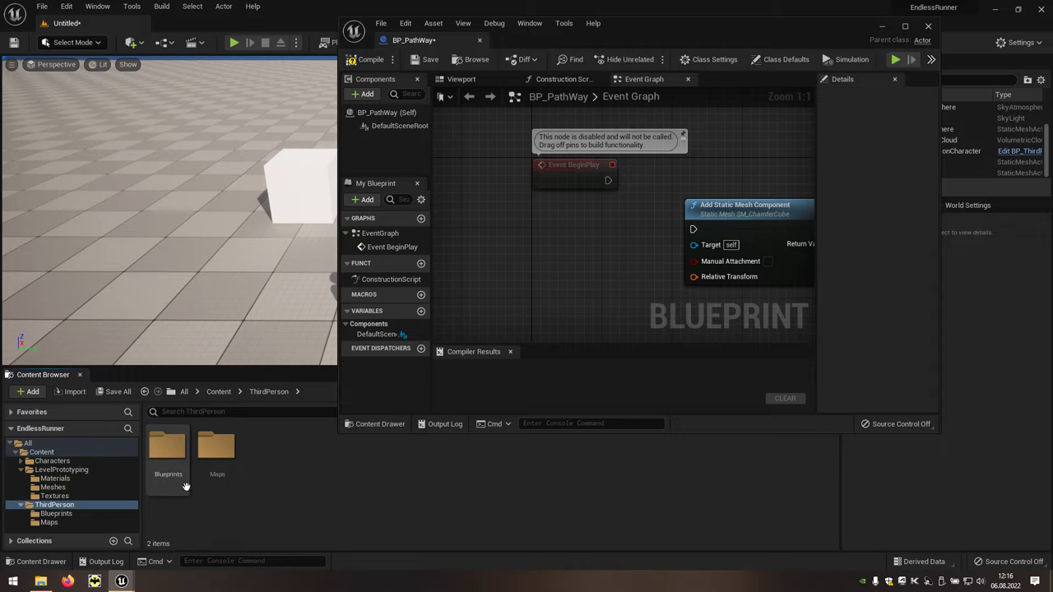
double_click(182, 486)
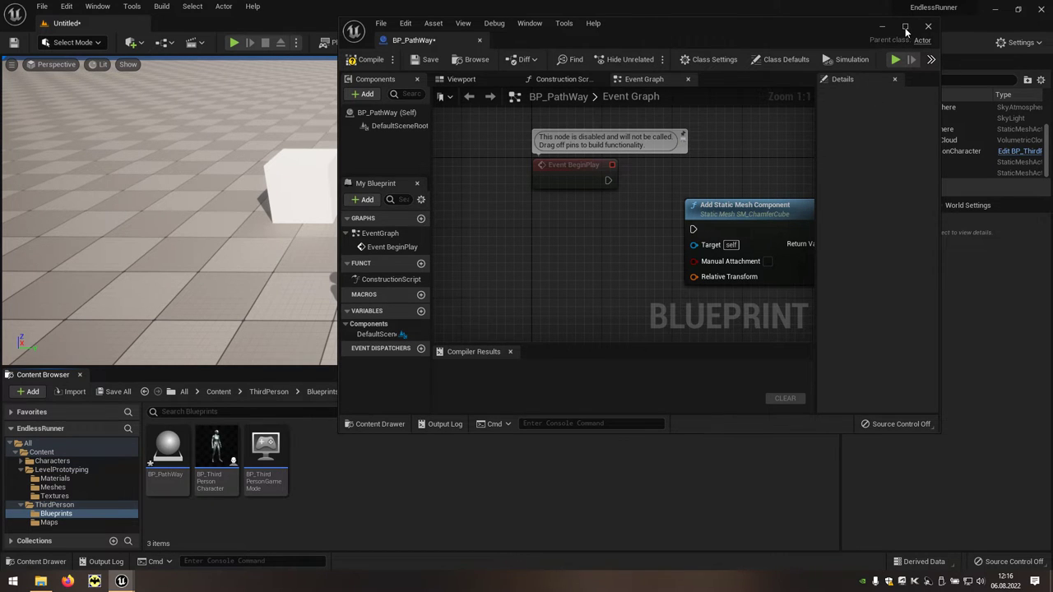
click(905, 26)
drag(486, 203, 474, 154)
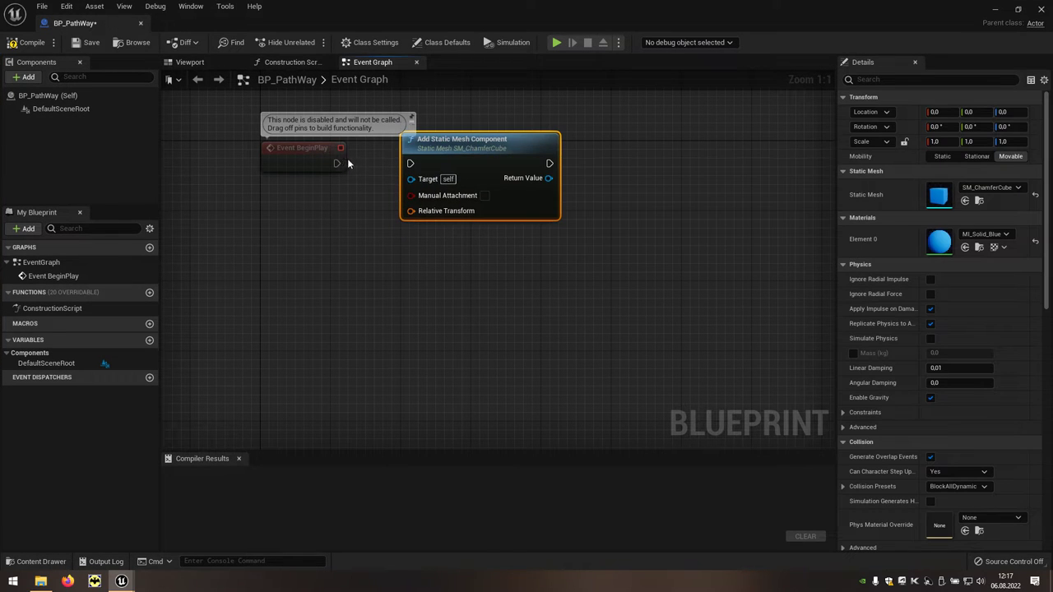
drag(337, 163, 409, 163)
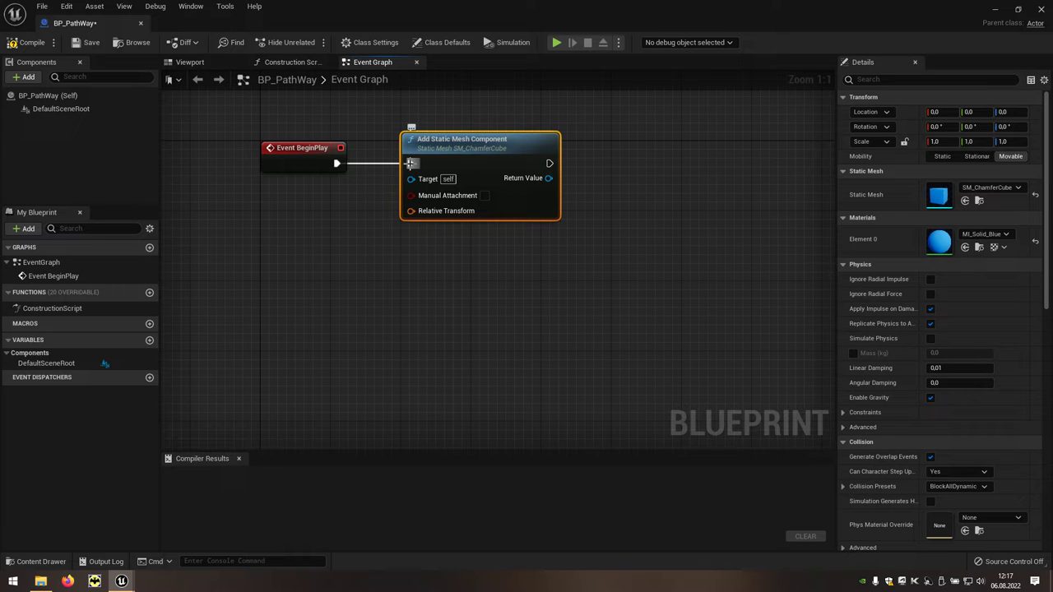
Replace the level's white cube with a BP_PathWay actor
click(1041, 10)
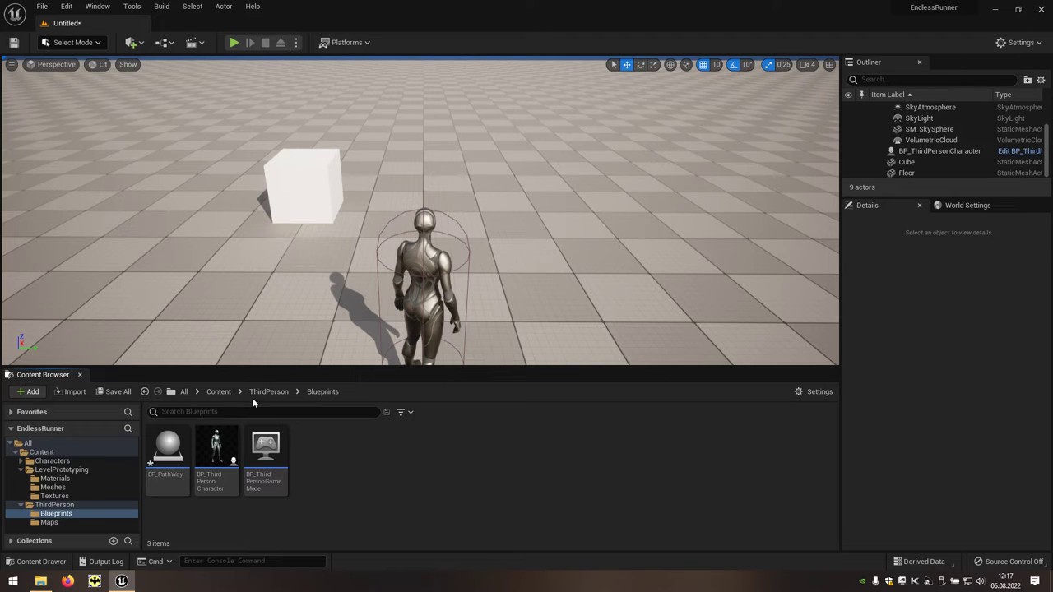
click(179, 478)
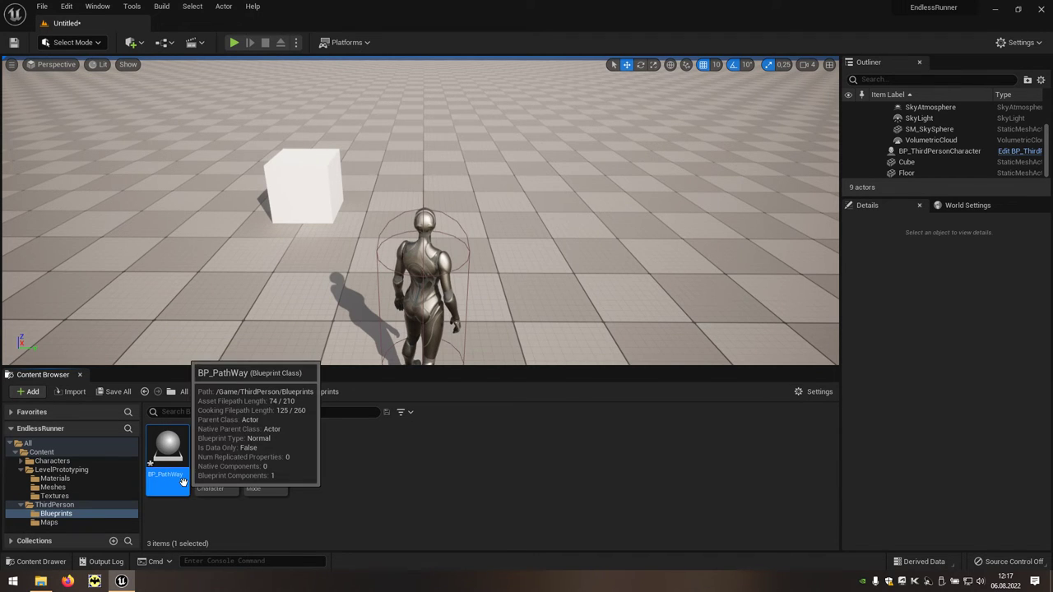
click(306, 191)
right_click(307, 192)
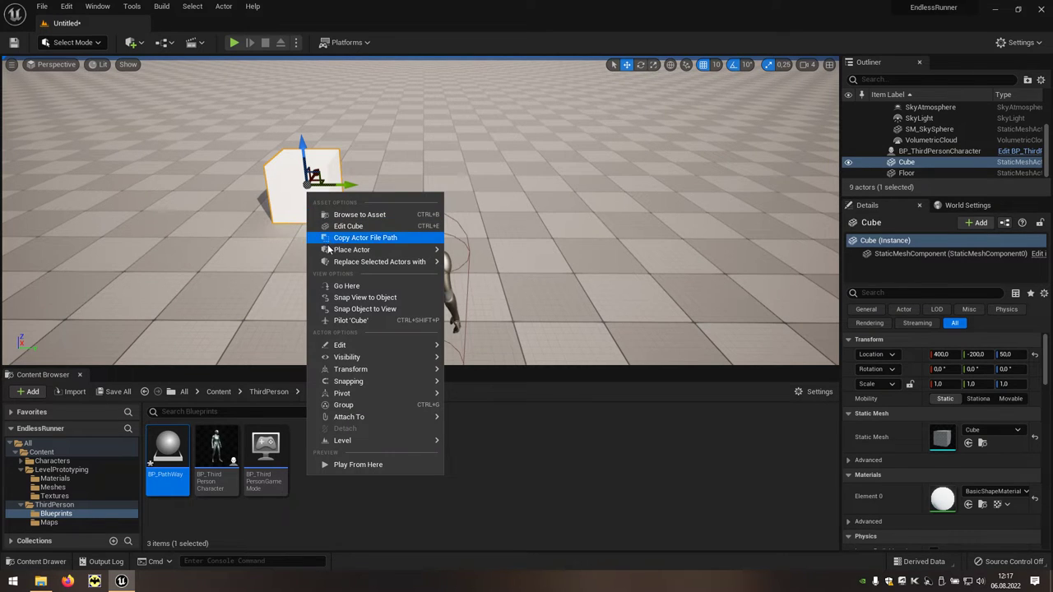
mouse_move(330, 261)
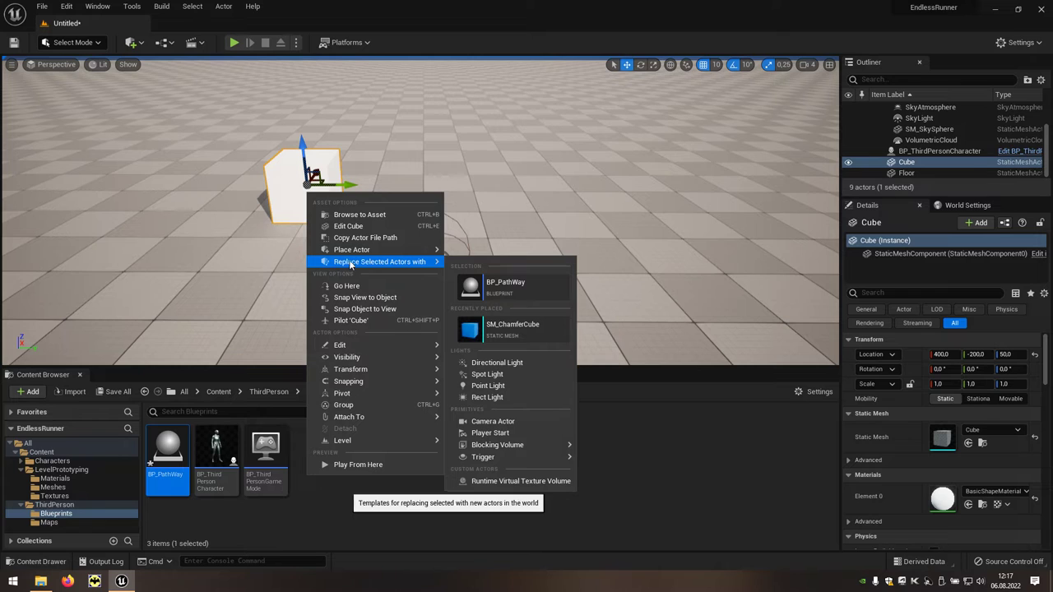
click(514, 294)
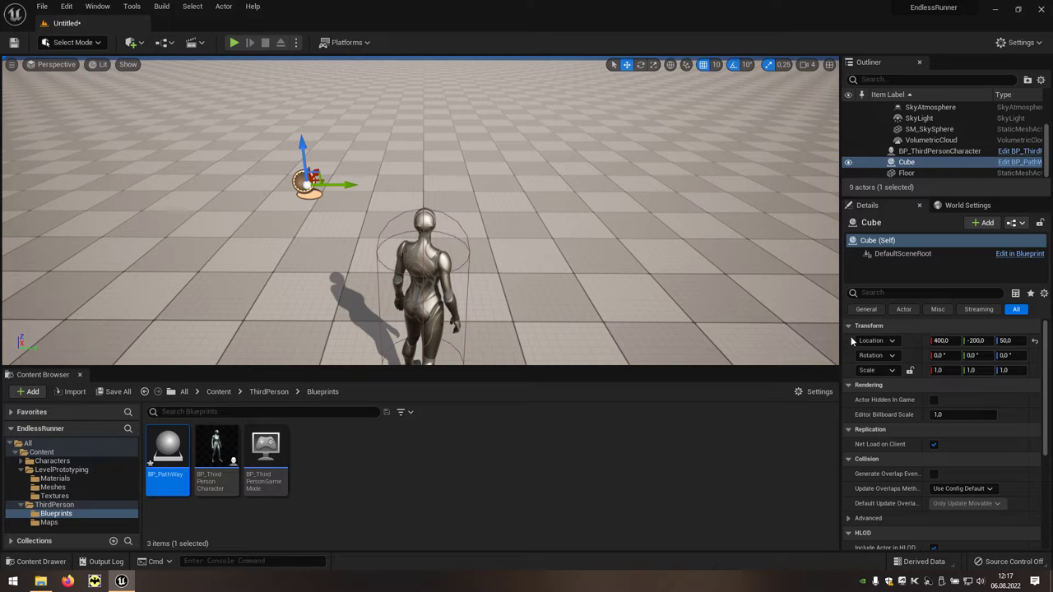
Set the BP_PathWay actor's Location Y to 0 and test-play the level
click(975, 340)
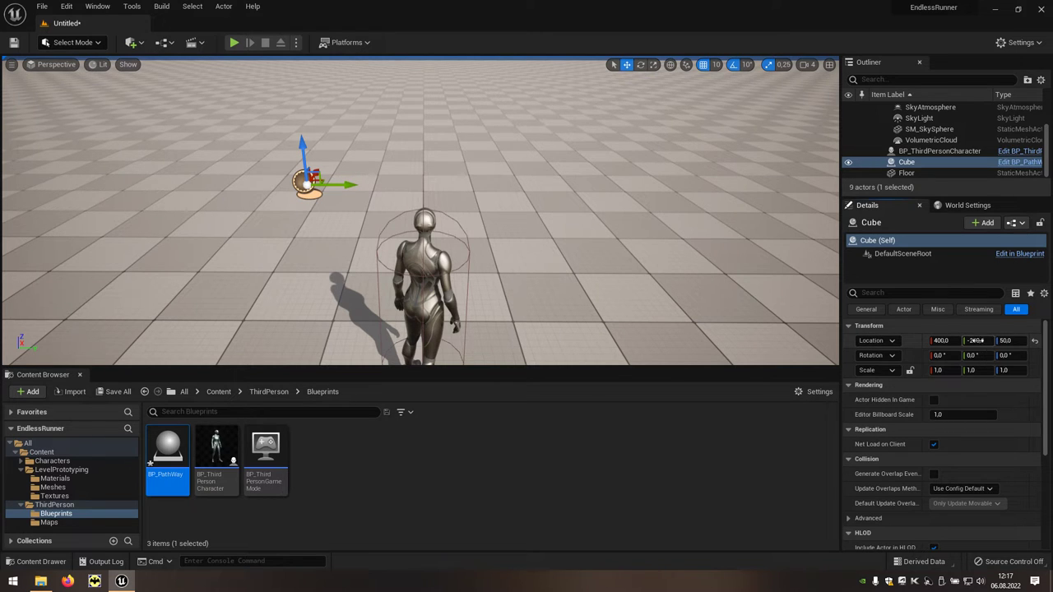
text(0)
key(Return)
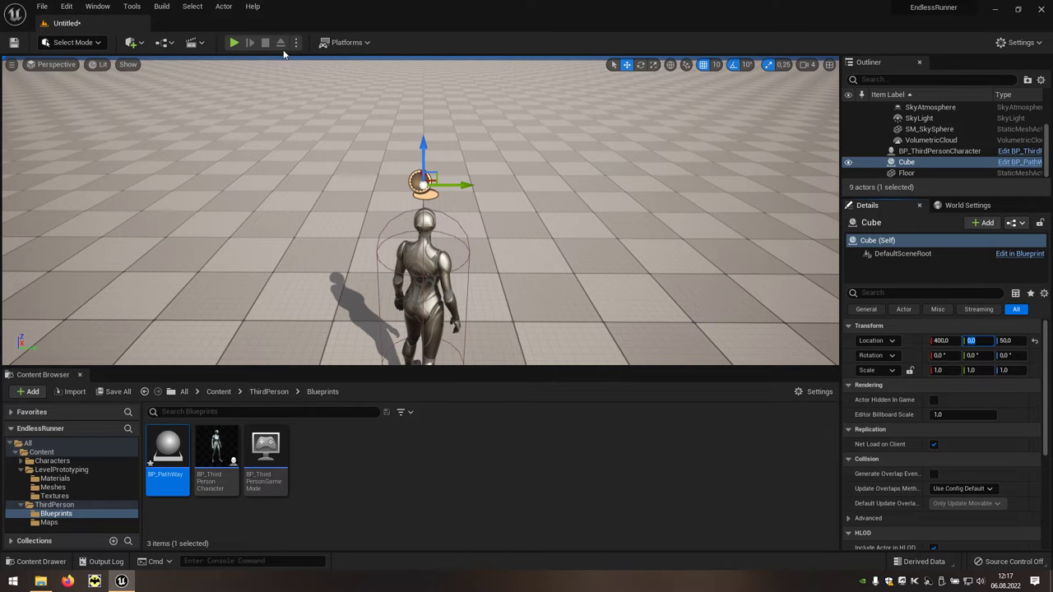
click(236, 48)
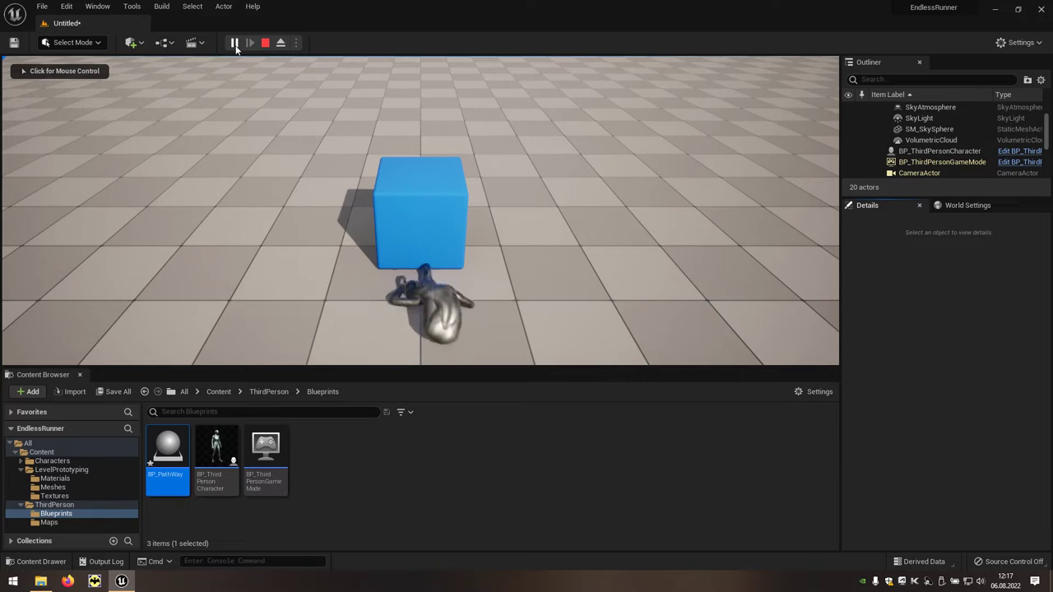
key(Escape)
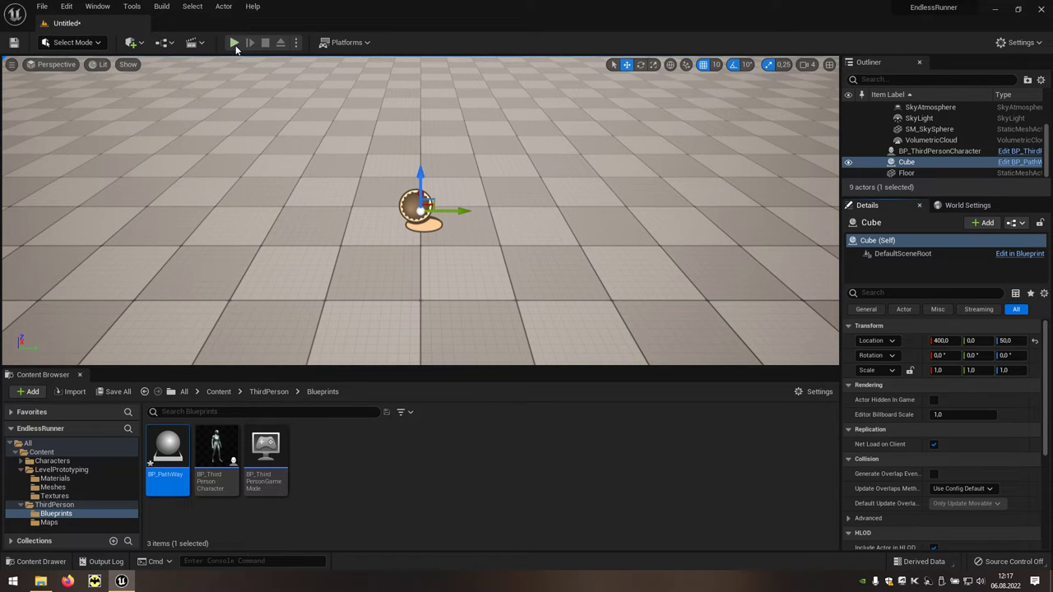
Split the mesh node's Relative Transform pin, then its Location pin into X, Y, Z
double_click(169, 429)
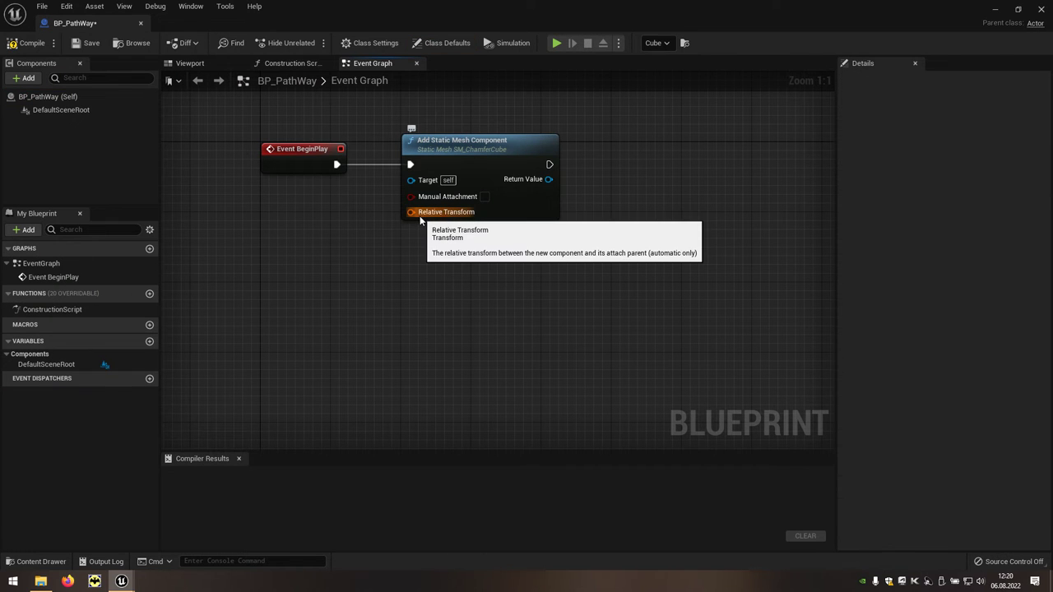
right_click(462, 215)
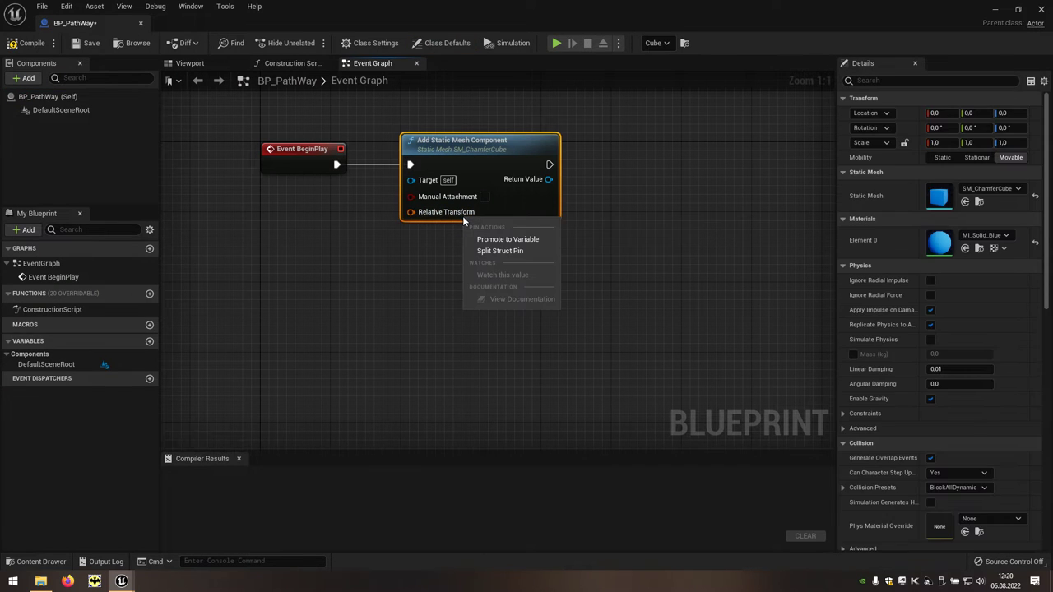
click(526, 253)
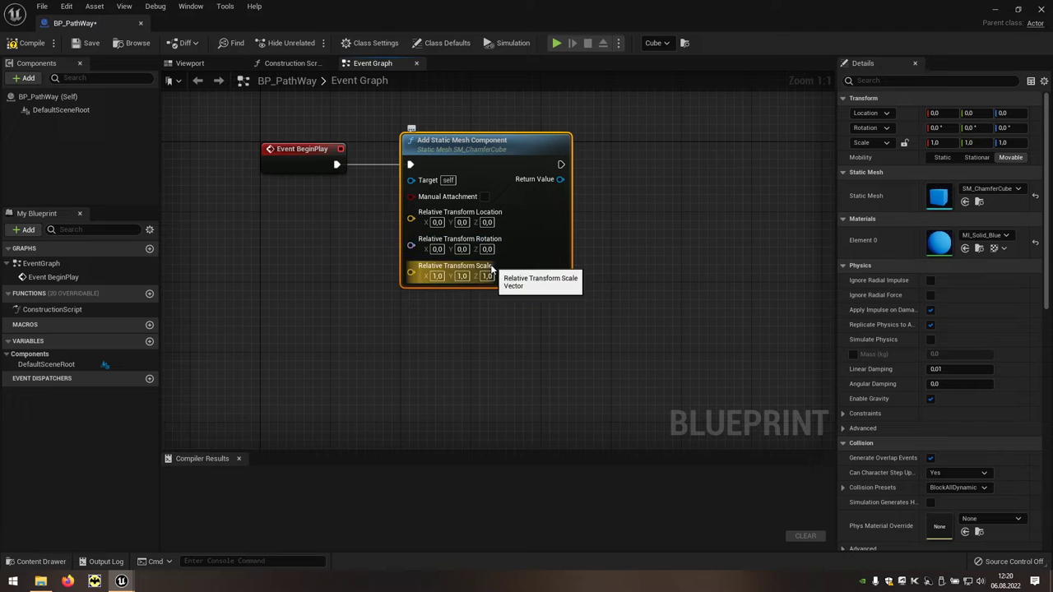
right_click(498, 218)
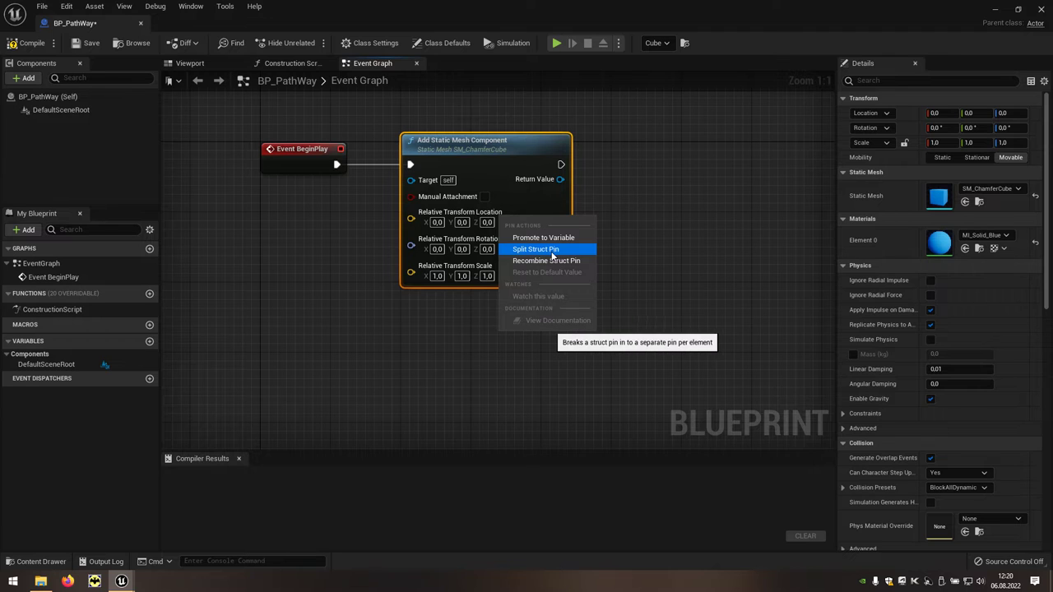
click(561, 250)
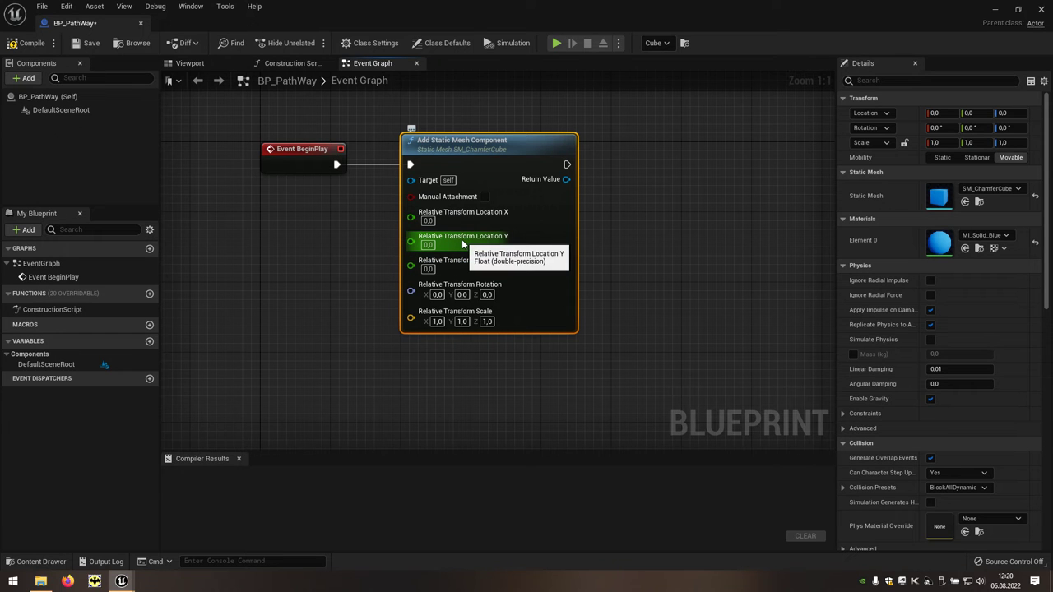
Add a Random Integer in Range node with Min -1 and Max 1
right_drag(348, 239, 409, 245)
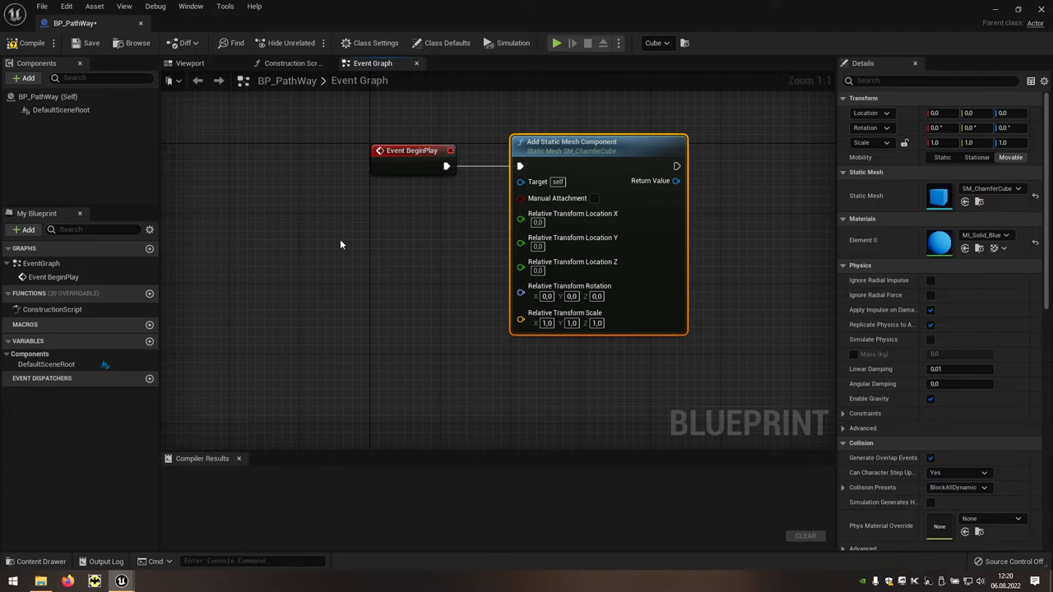
right_click(341, 244)
text(ran)
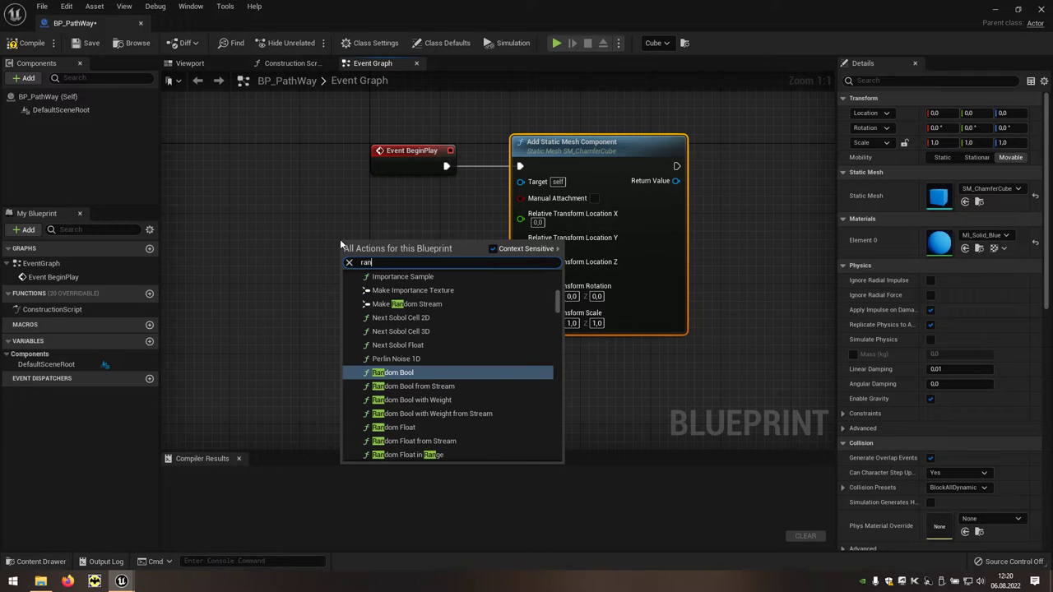
text(dom int)
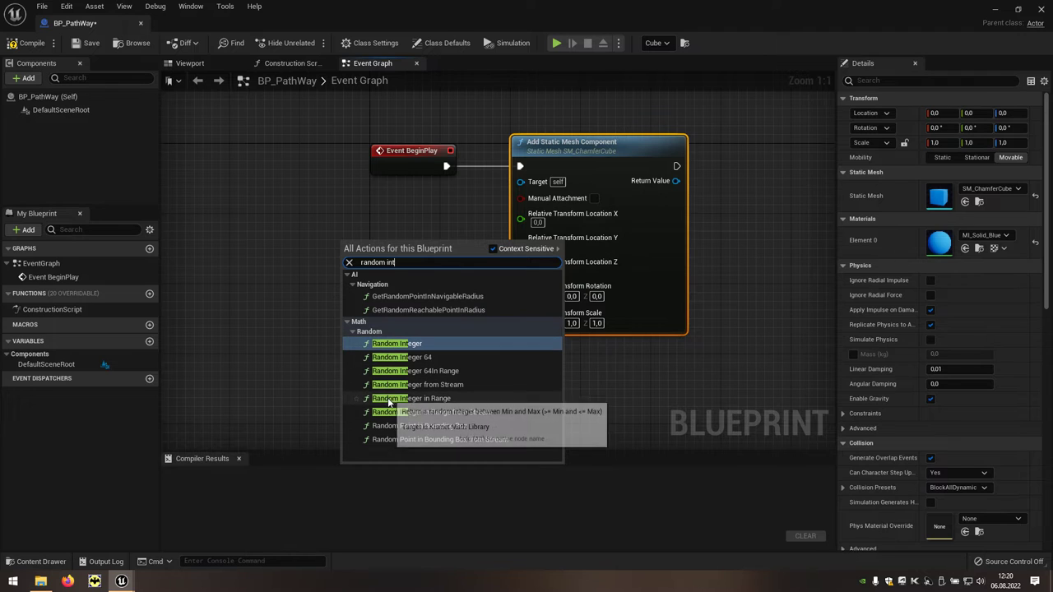
click(449, 400)
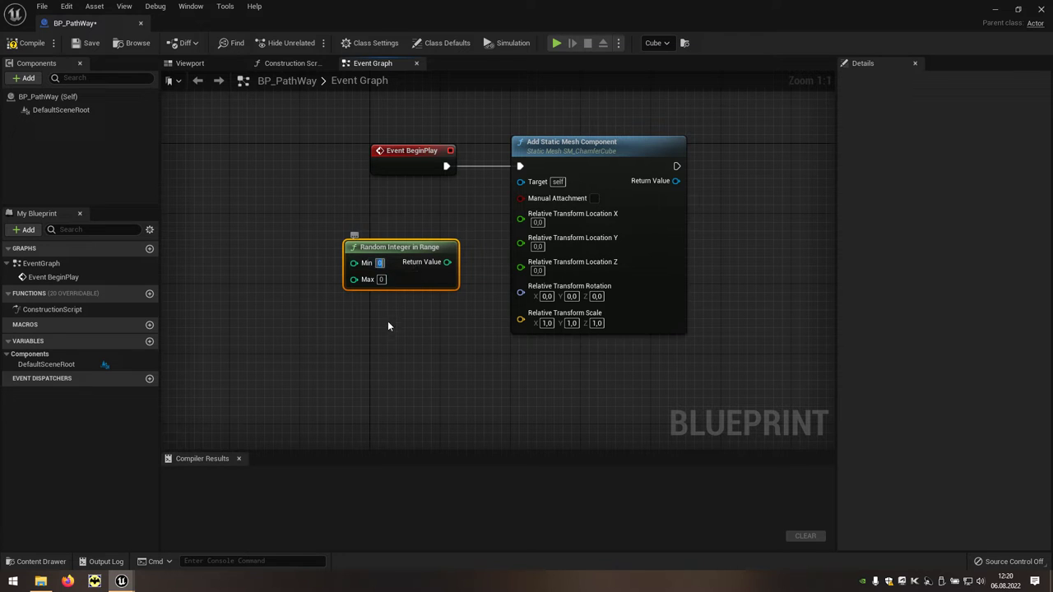
text(-1)
key(Tab)
text(1)
drag(398, 251, 309, 252)
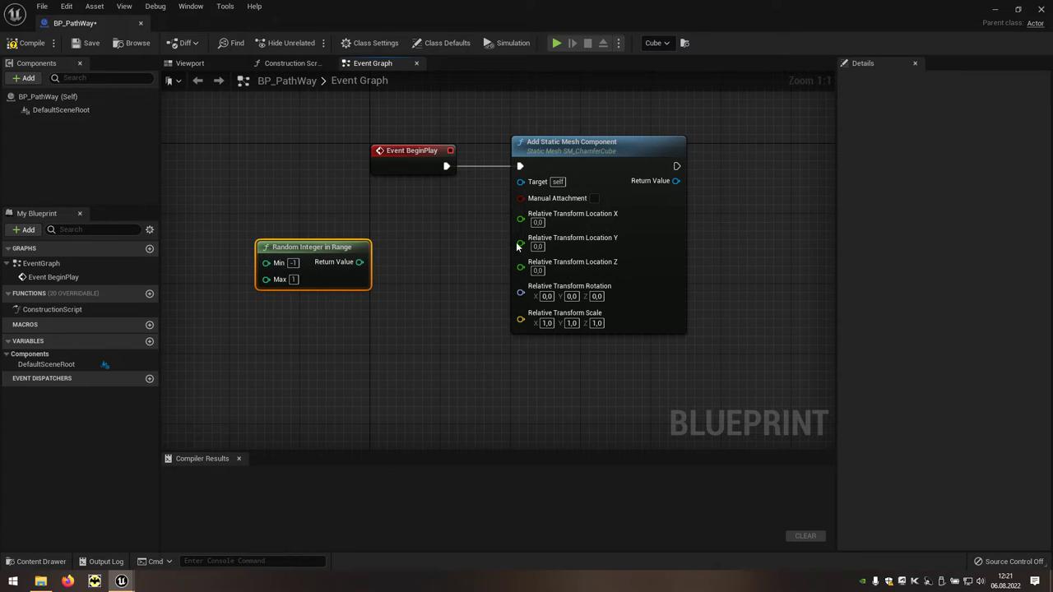
Feed Location Y from a Multiply node: random integer times 200
drag(520, 241, 434, 262)
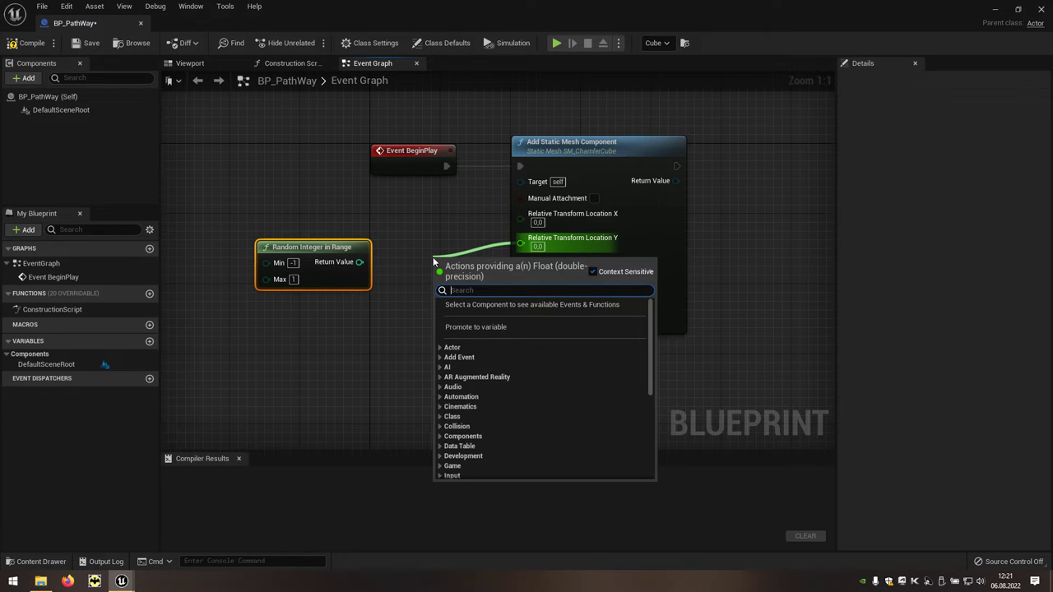
text(*)
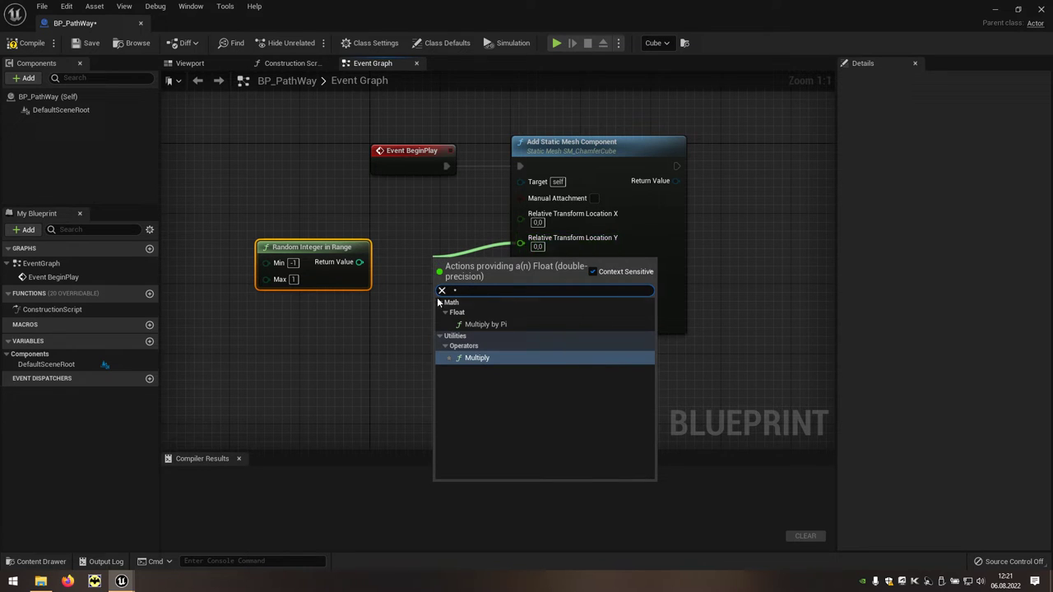
click(494, 362)
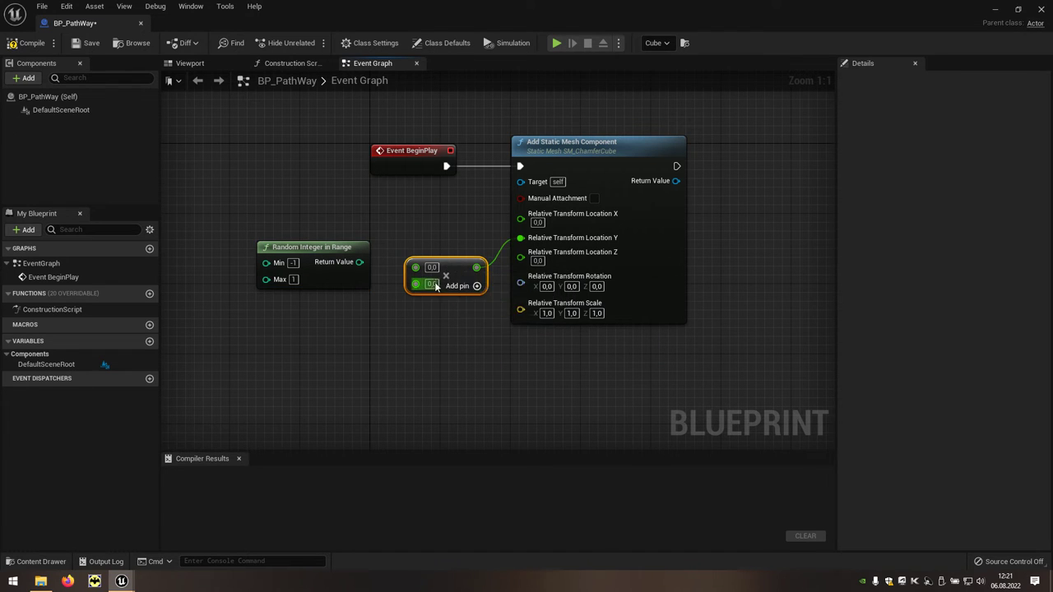
click(432, 284)
text(200)
key(Return)
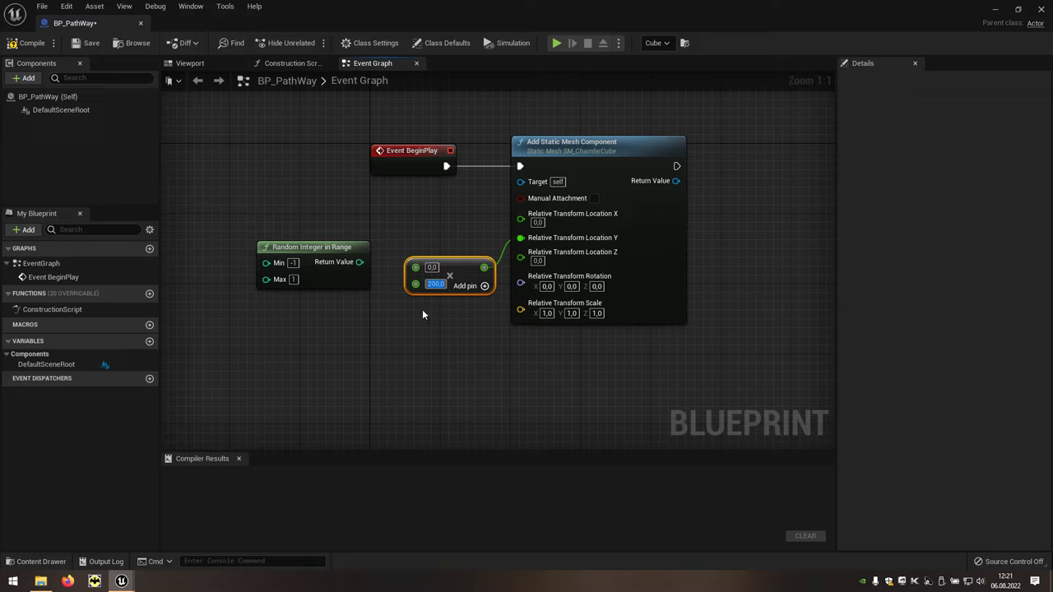
drag(415, 267, 359, 262)
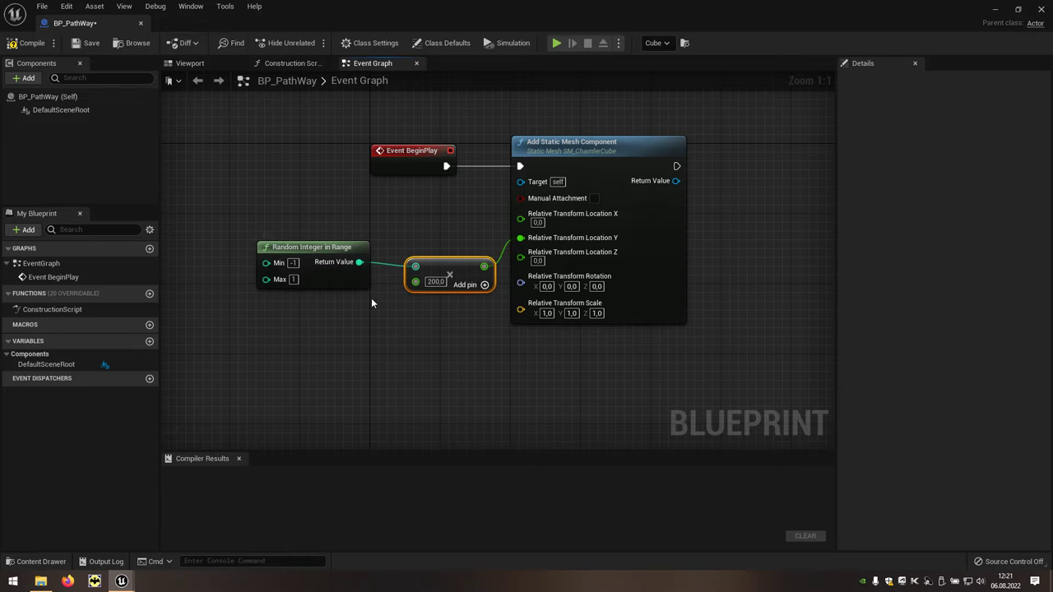
click(1001, 11)
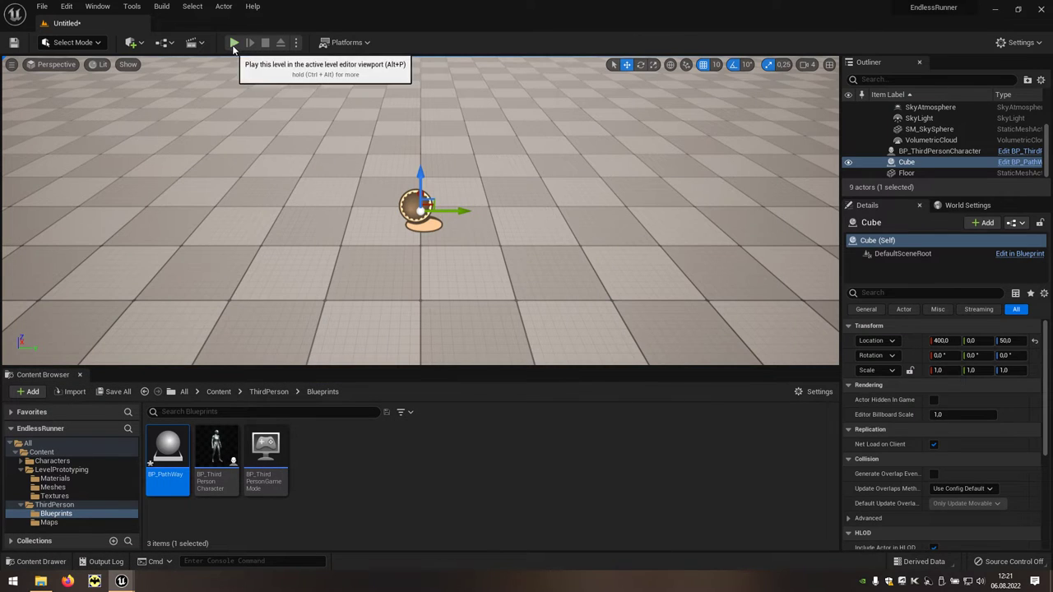
click(233, 43)
key(Escape)
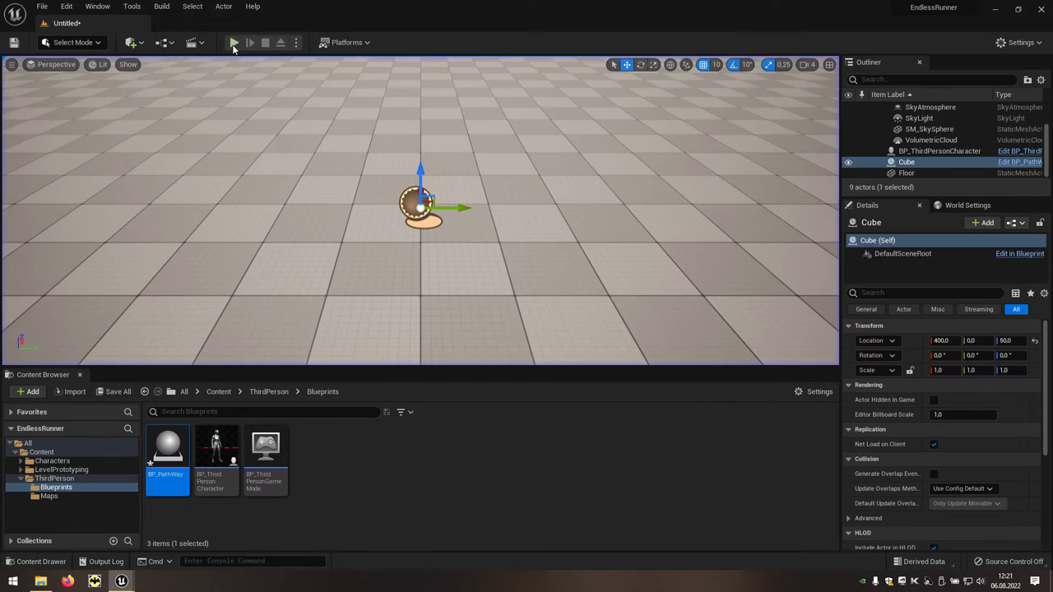
click(233, 43)
key(Escape)
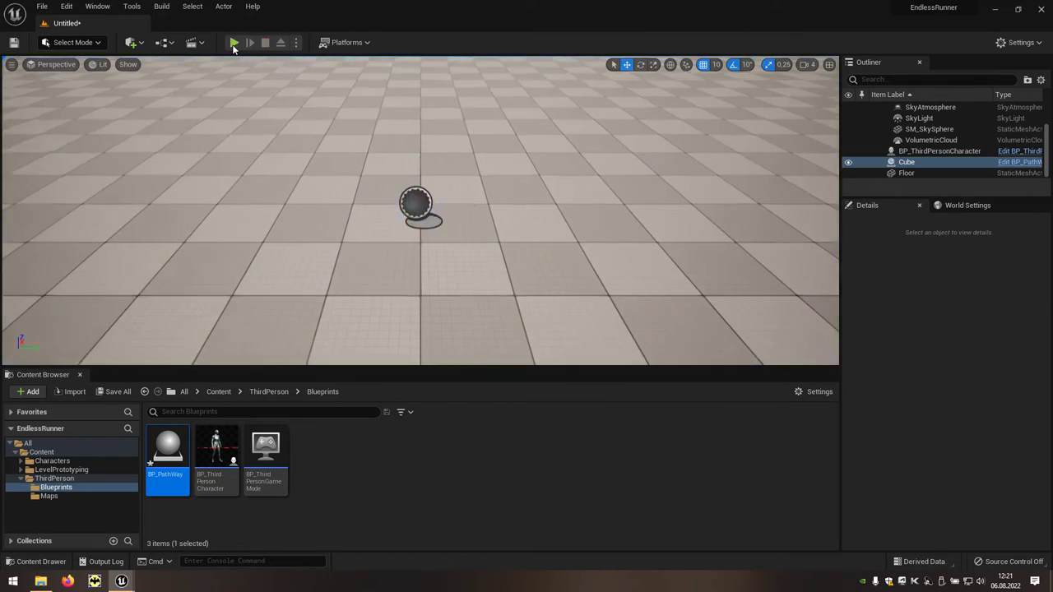
click(233, 42)
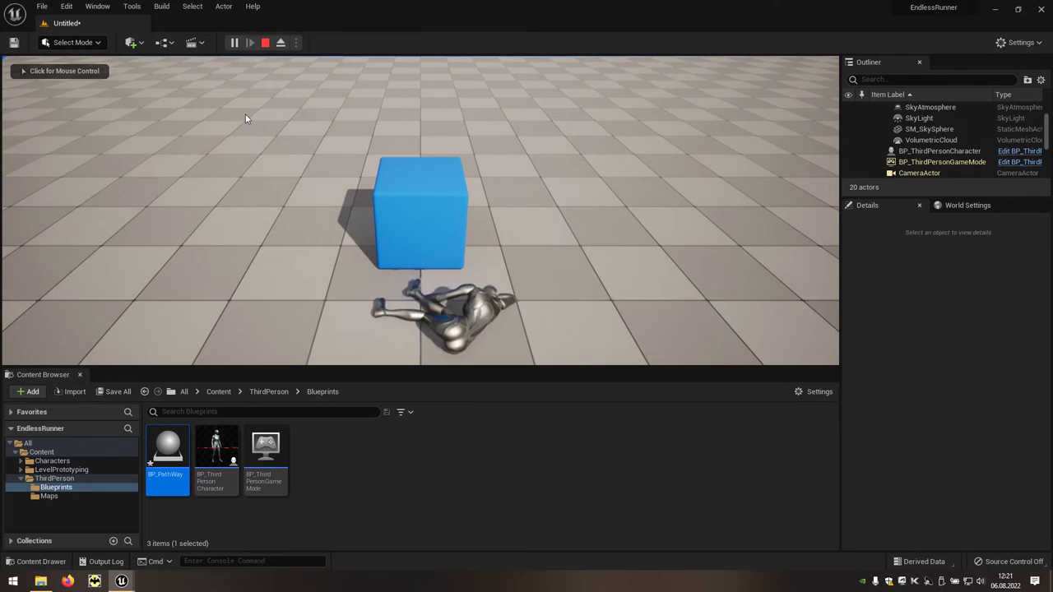
key(Escape)
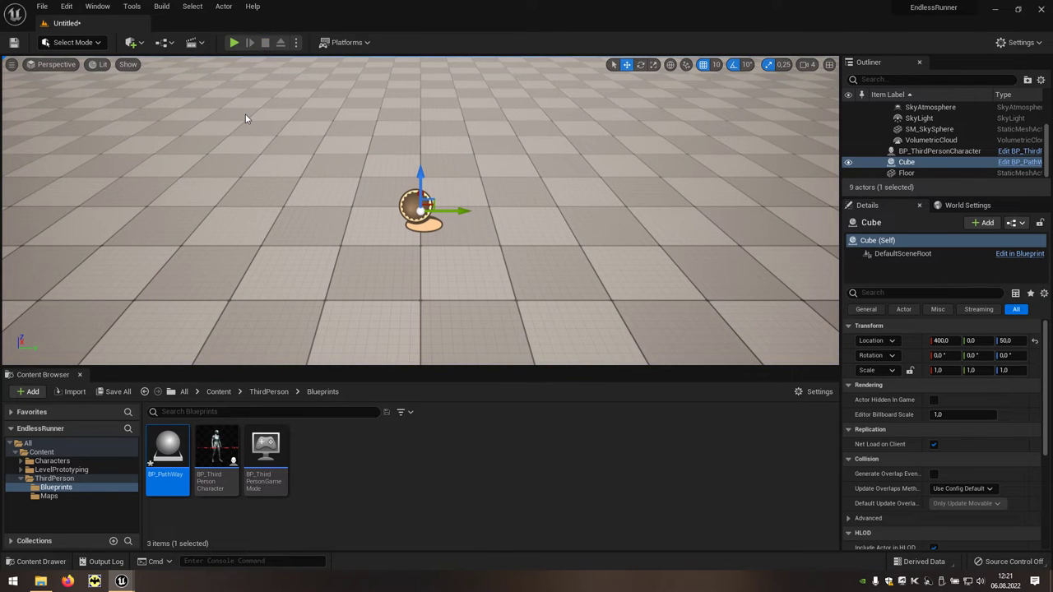
Reopen BP_PathWay and add a For Loop node after Event BeginPlay
double_click(168, 451)
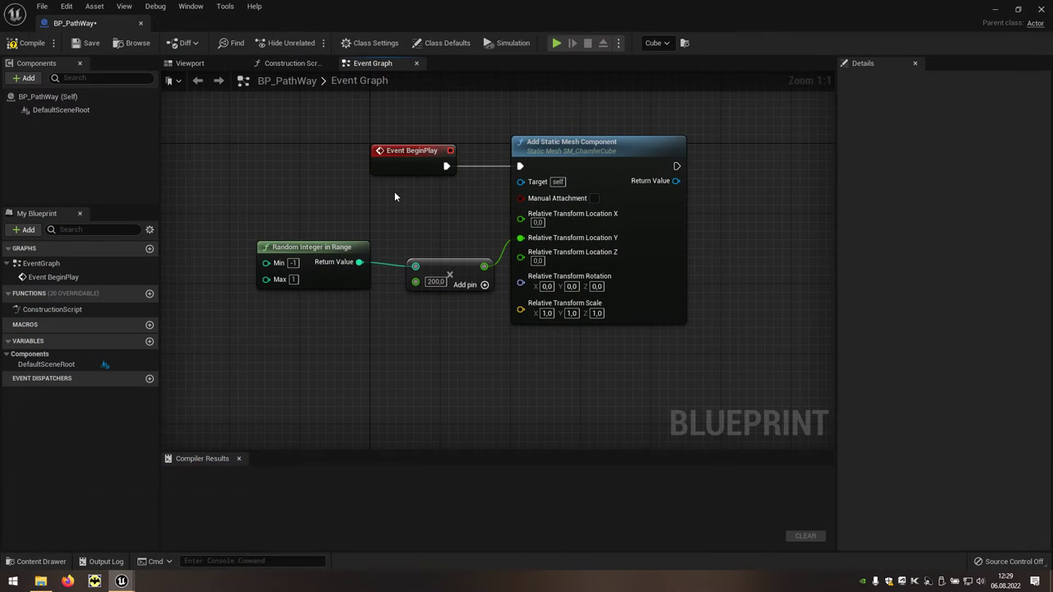
mouse_move(394, 156)
mouse_down()
mouse_move(234, 155)
mouse_move(338, 175)
mouse_up()
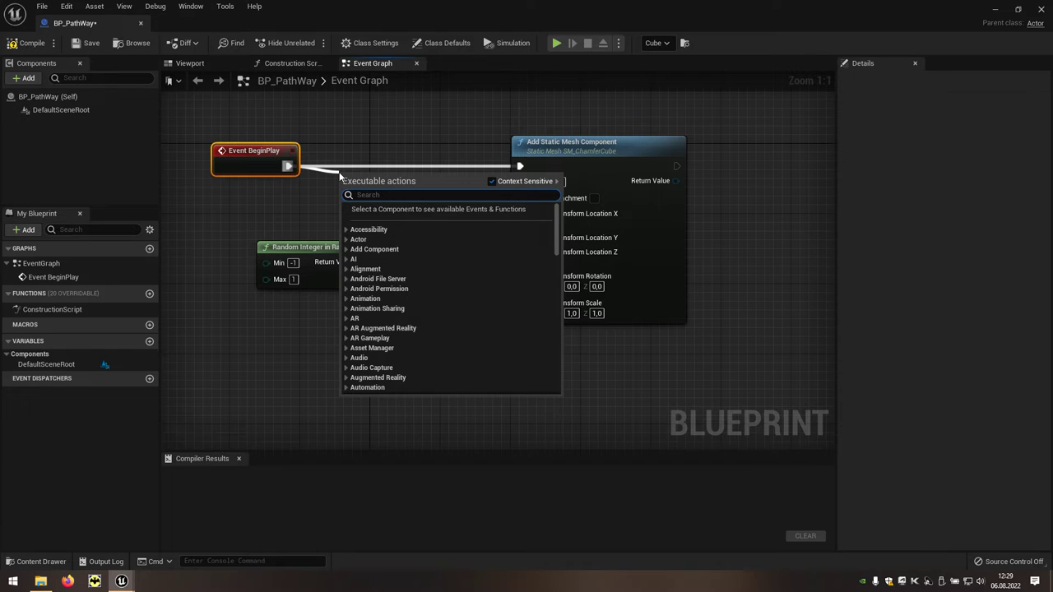
text(for)
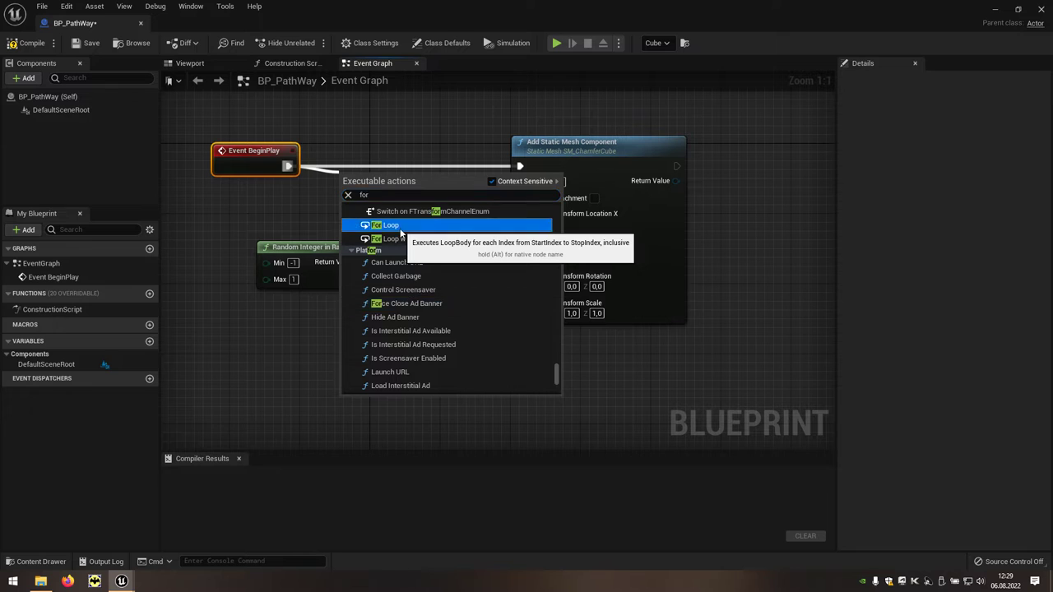
click(400, 228)
drag(408, 178, 398, 150)
text(4)
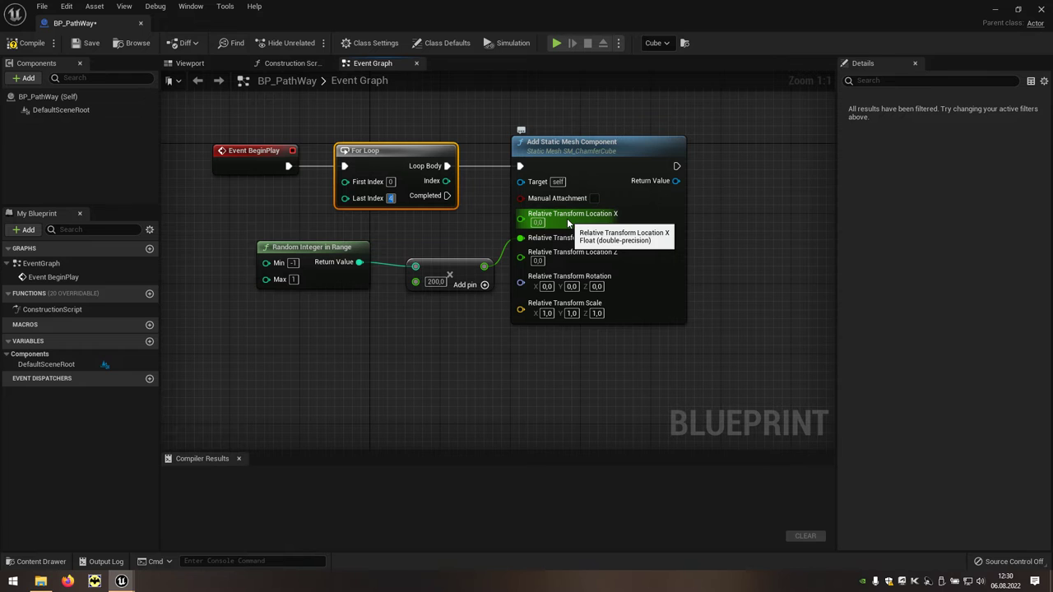
Drive Location X with a Multiply node: For Loop Index times 500
drag(610, 157, 682, 153)
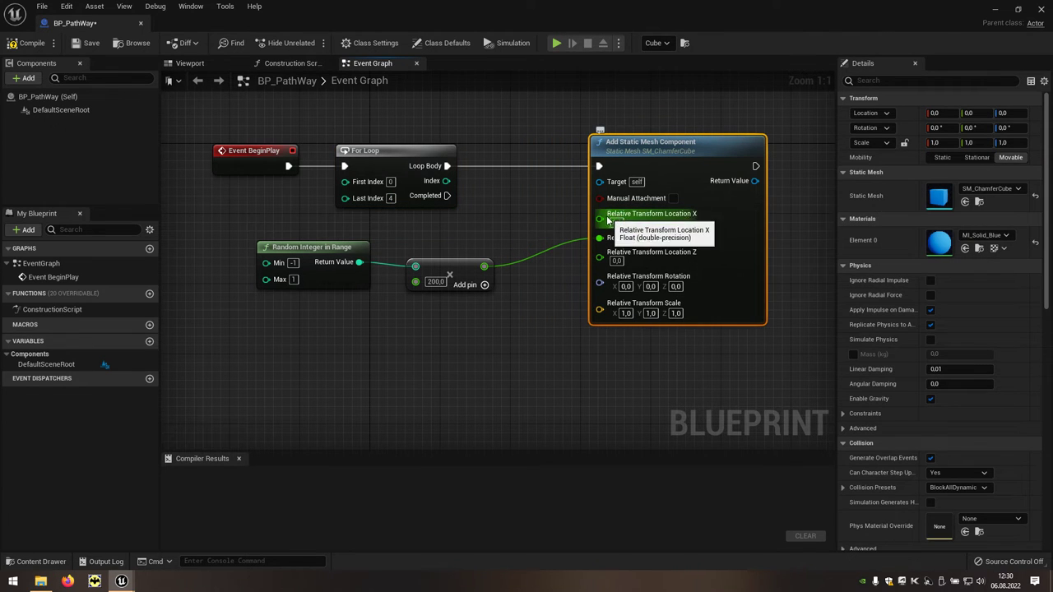
drag(599, 219, 544, 213)
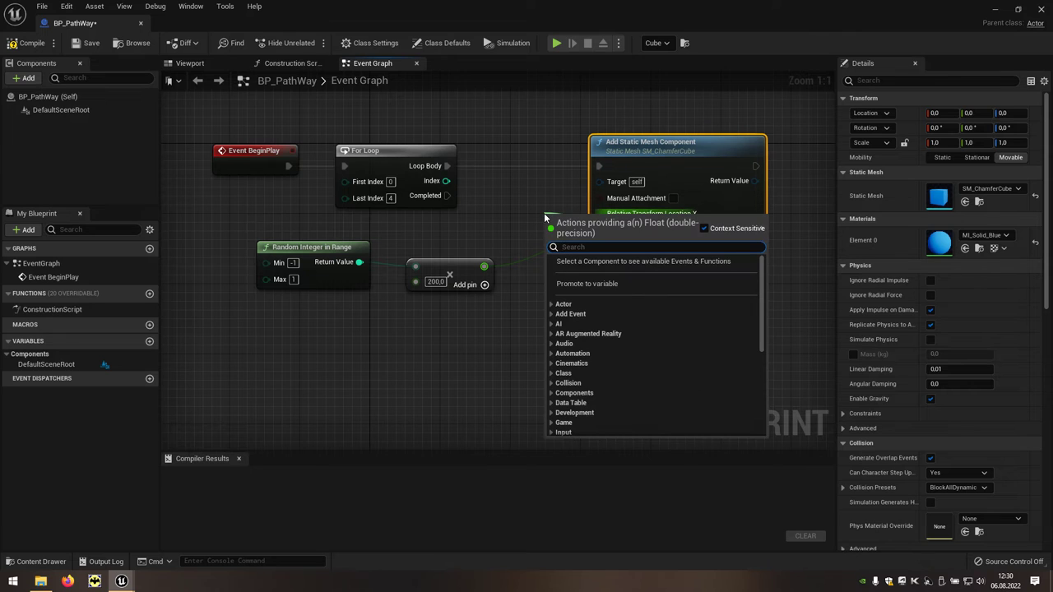
text(*)
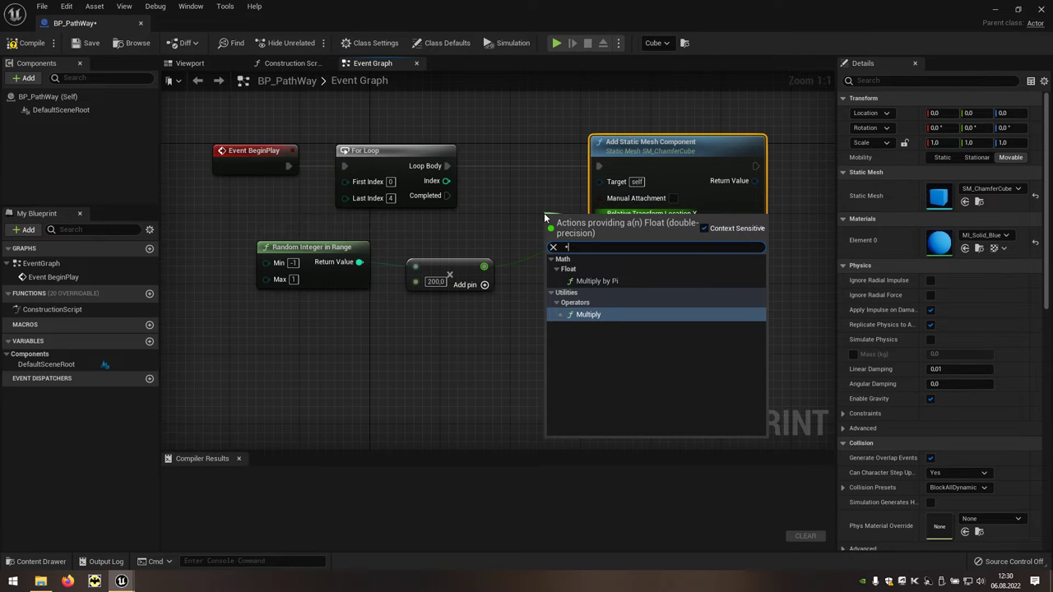
click(600, 315)
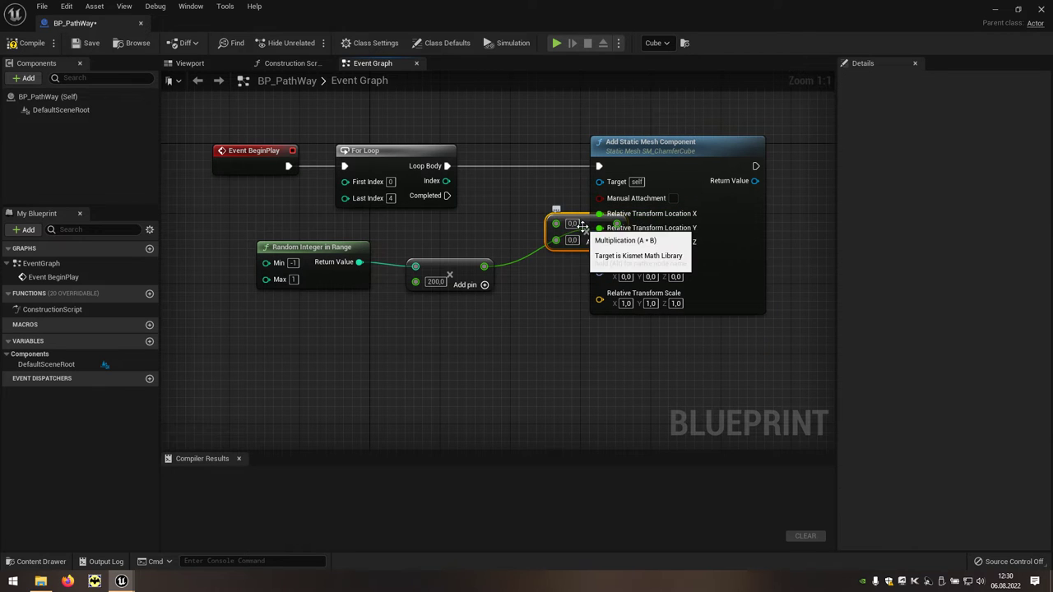
drag(580, 225, 519, 198)
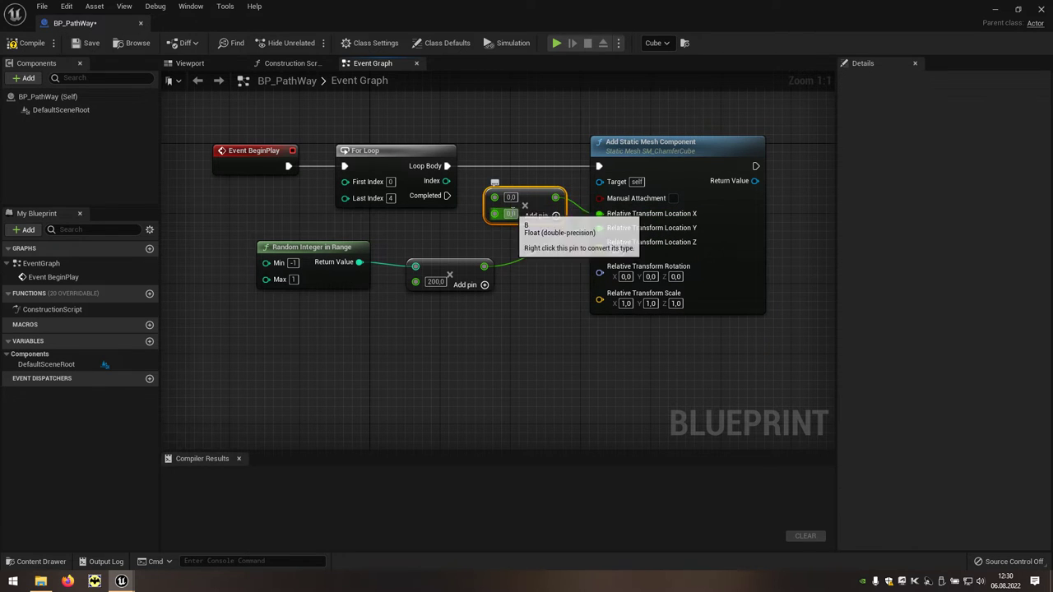
click(511, 214)
text(500)
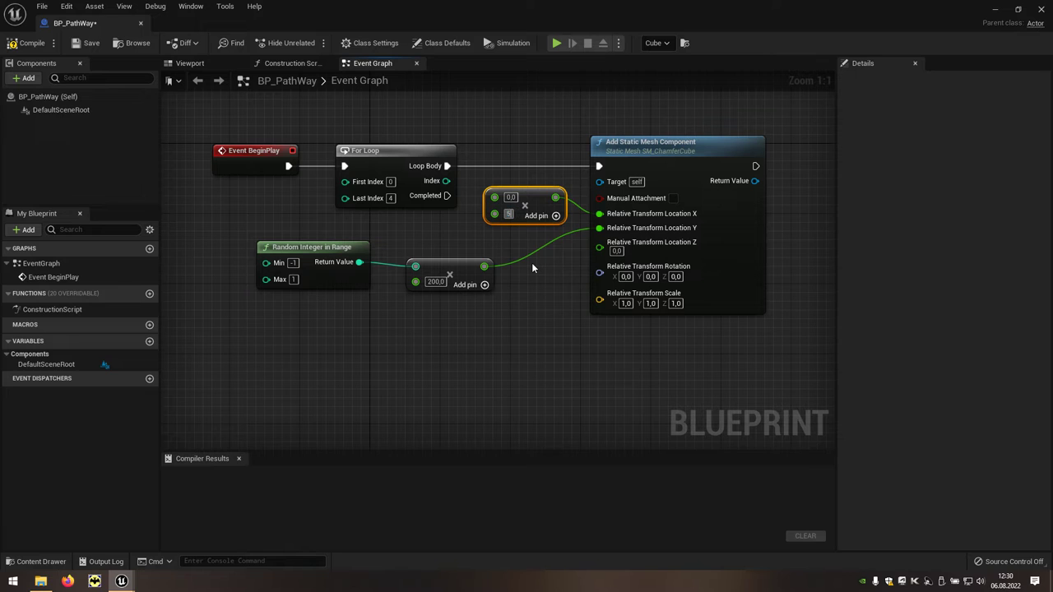
key(Return)
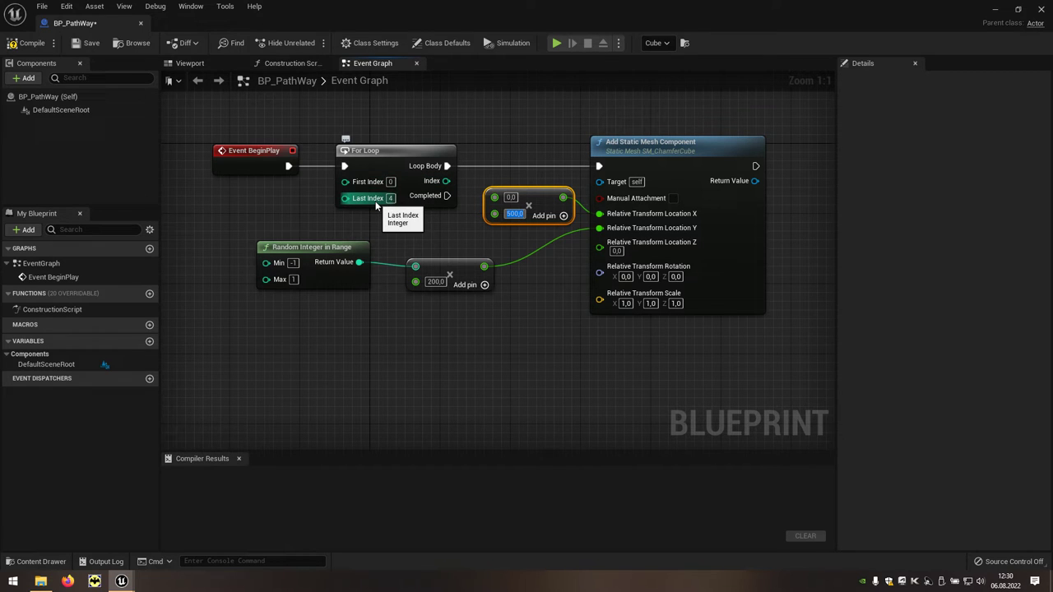
drag(444, 181, 493, 197)
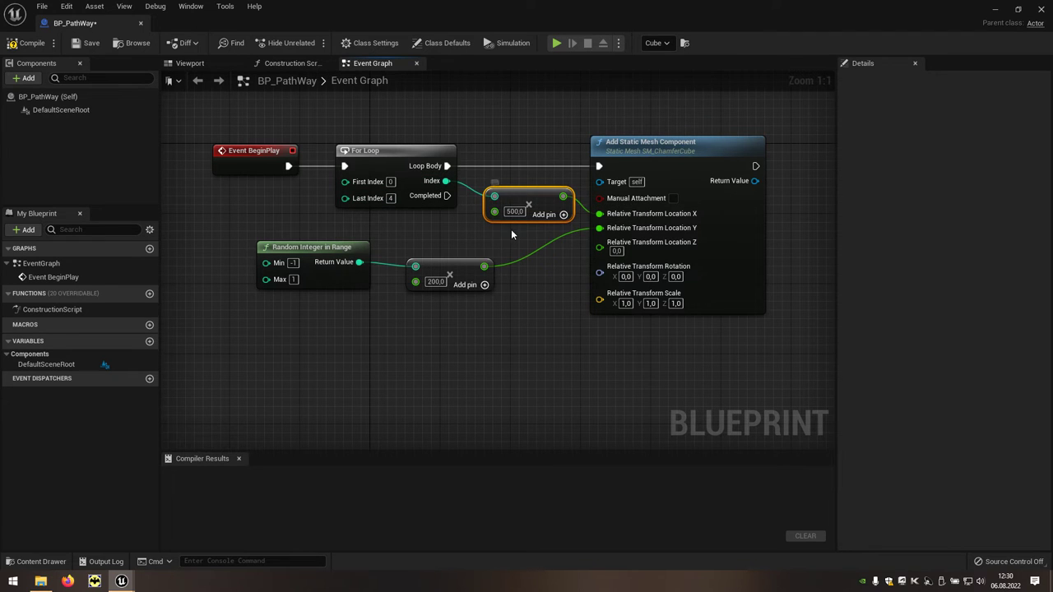
click(995, 11)
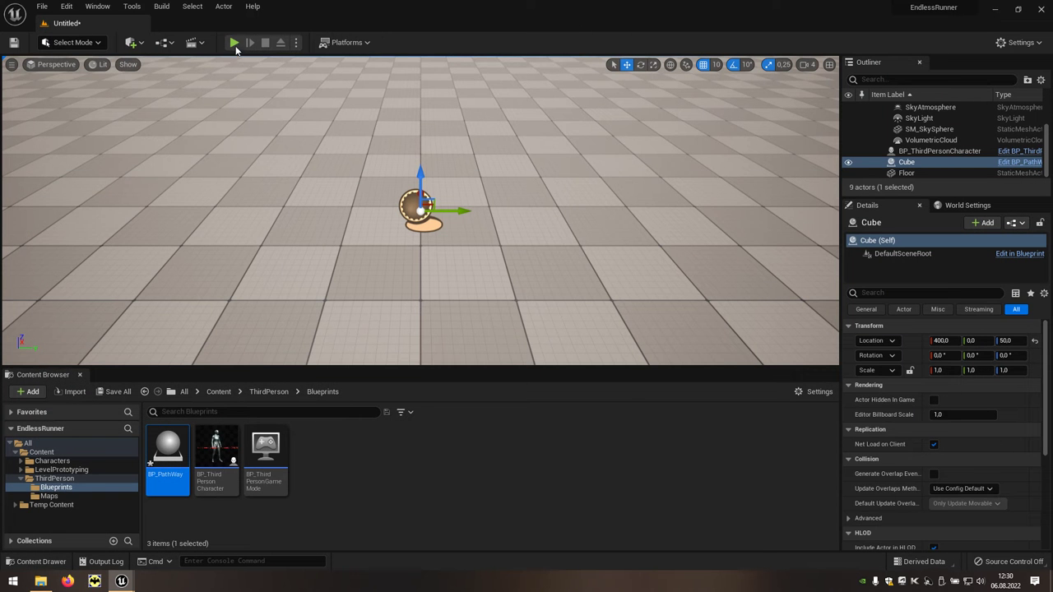
click(234, 42)
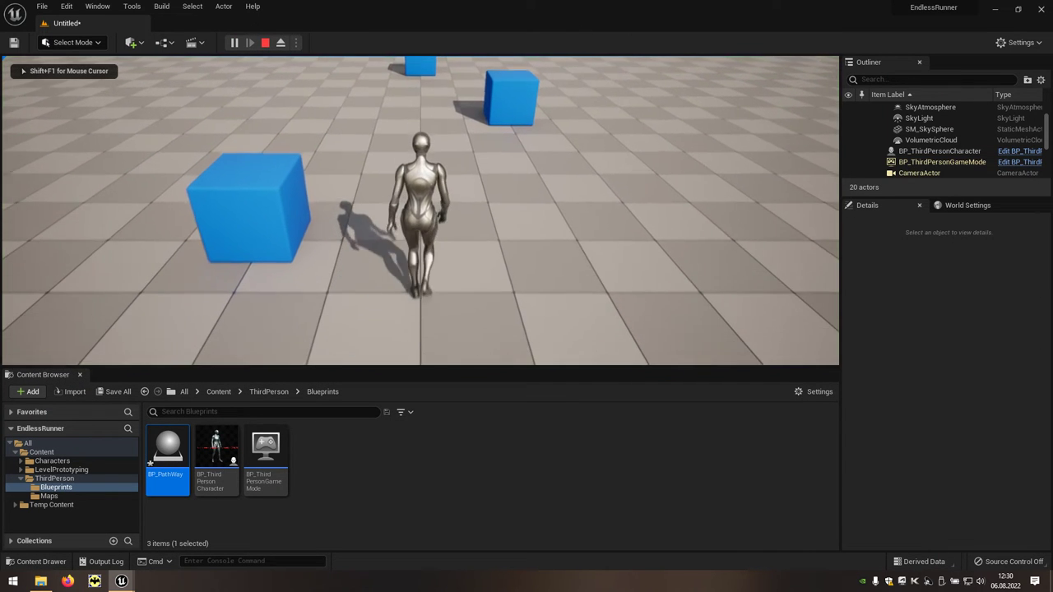
key(w)
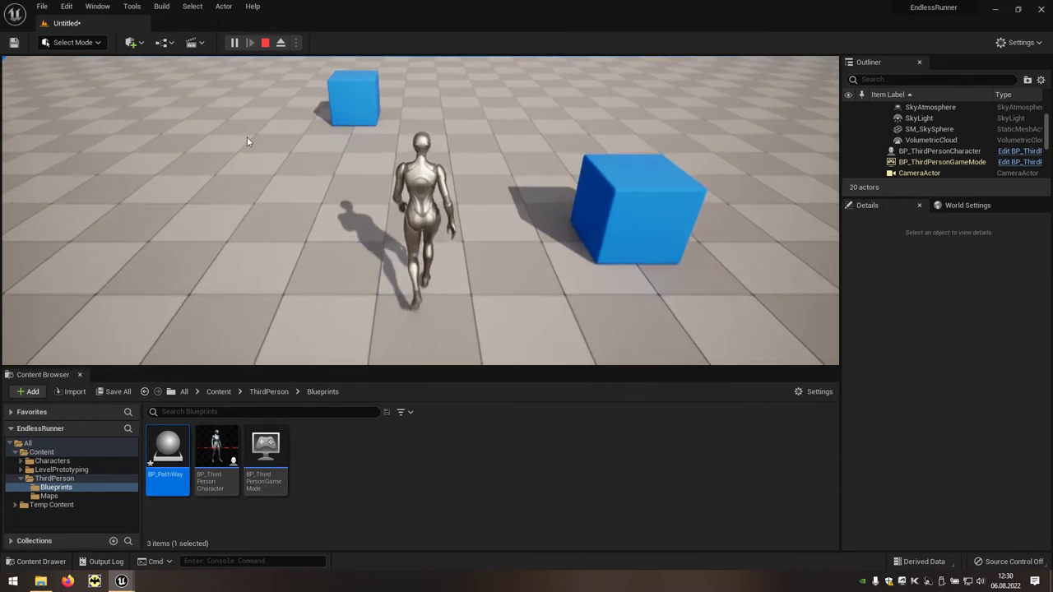
key(Escape)
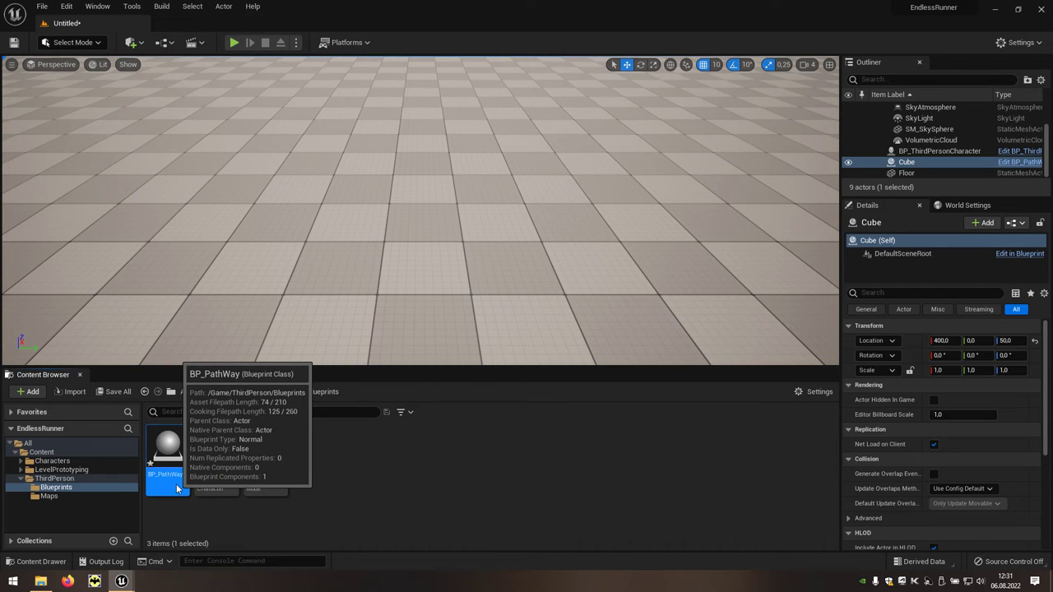
double_click(176, 488)
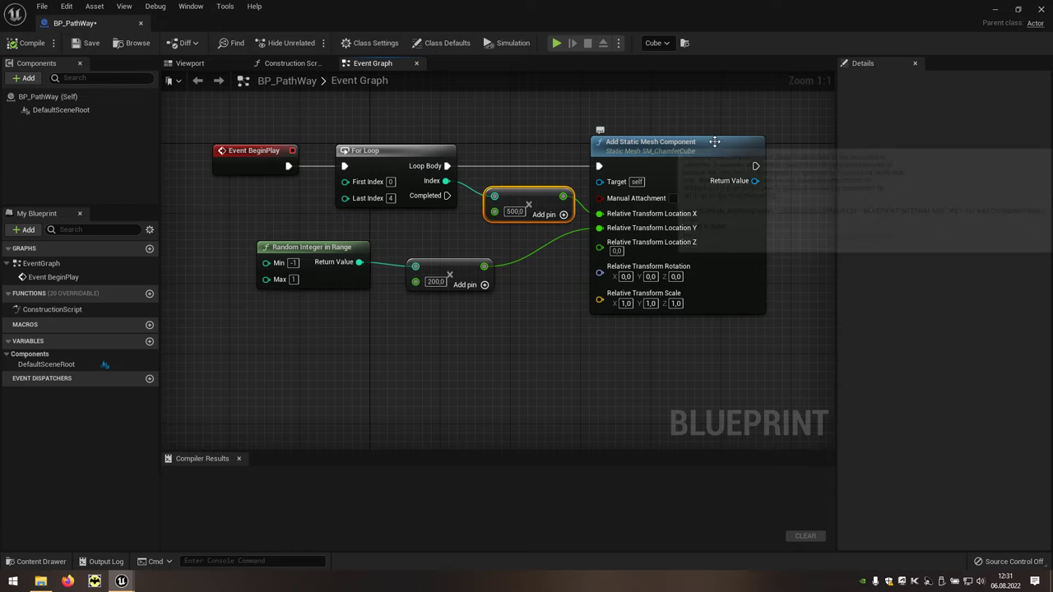
Duplicate the Add Static Mesh Component node, chain it after the first, and feed it Index×500 for X
click(701, 306)
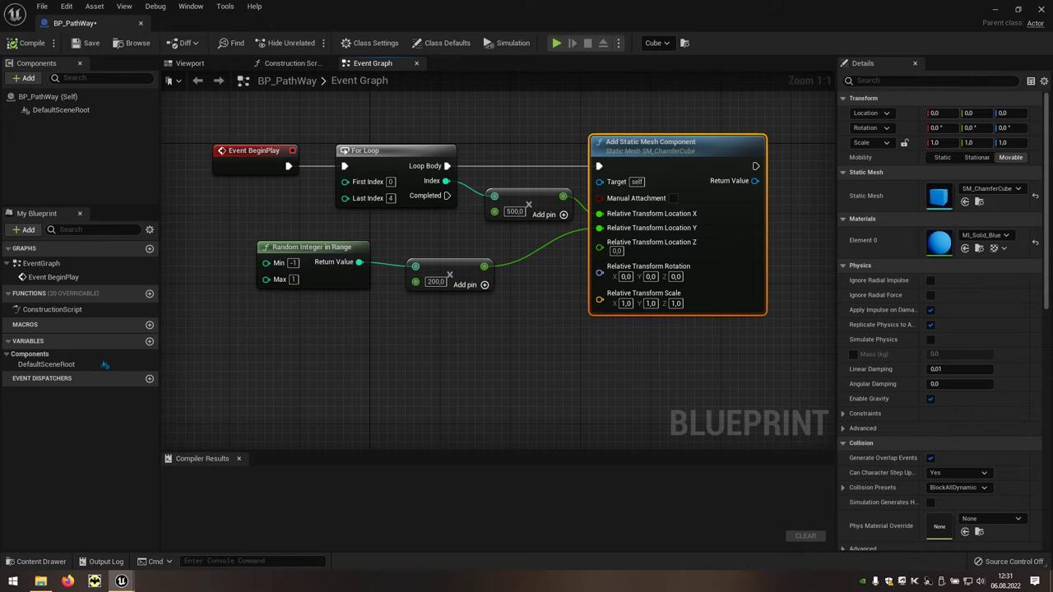
right_drag(681, 325, 517, 327)
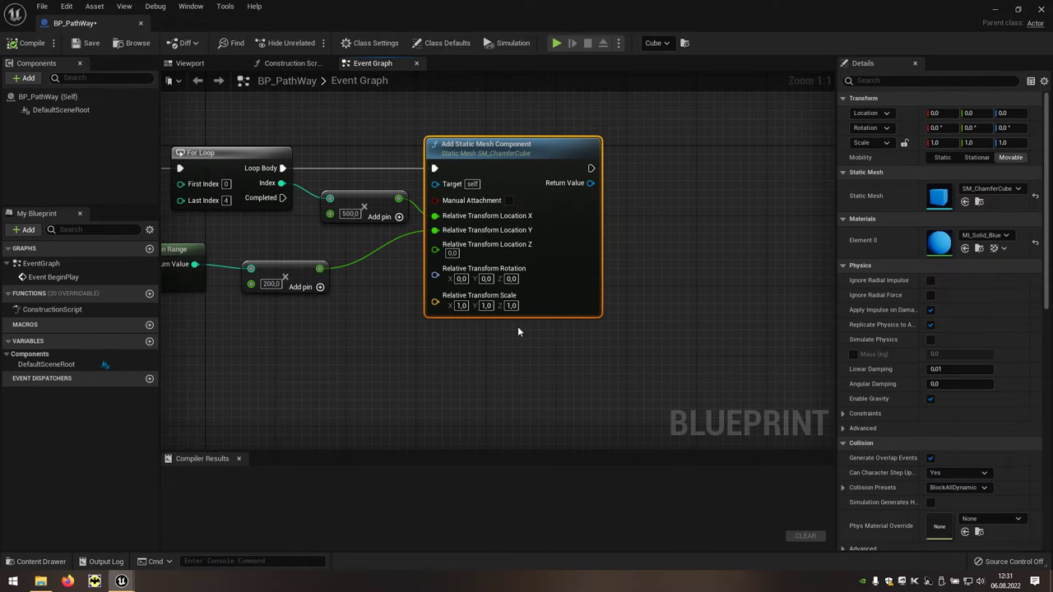
key(ctrl+w)
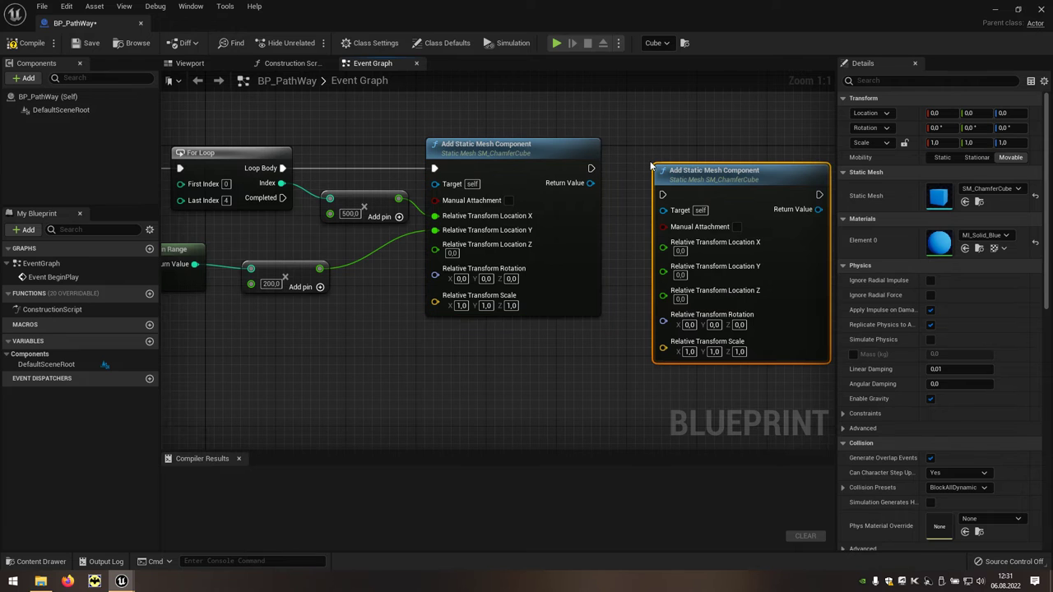
drag(663, 159, 646, 141)
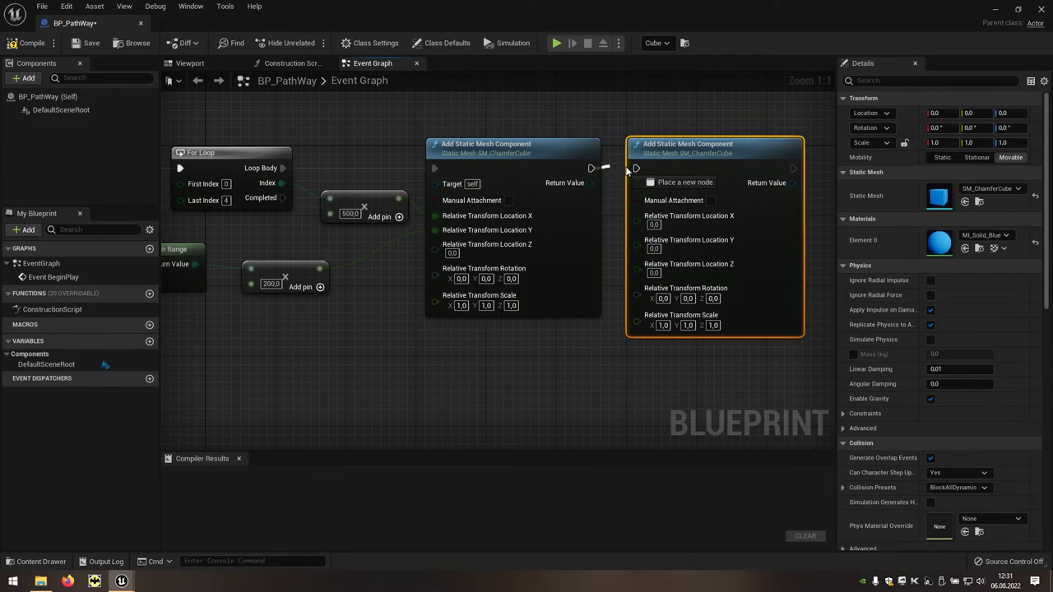
drag(590, 168, 637, 167)
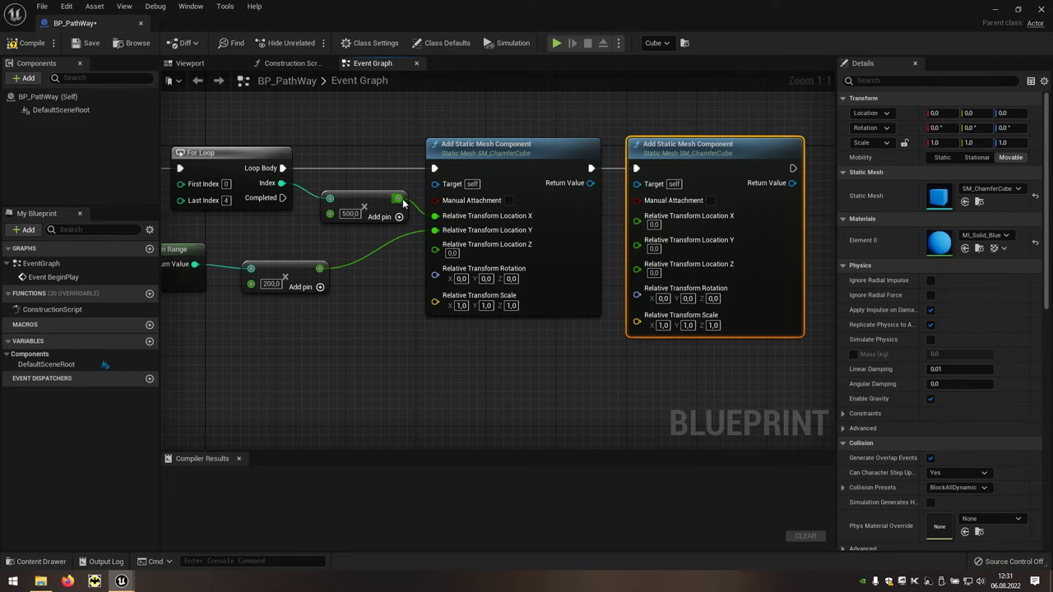
drag(398, 199, 638, 220)
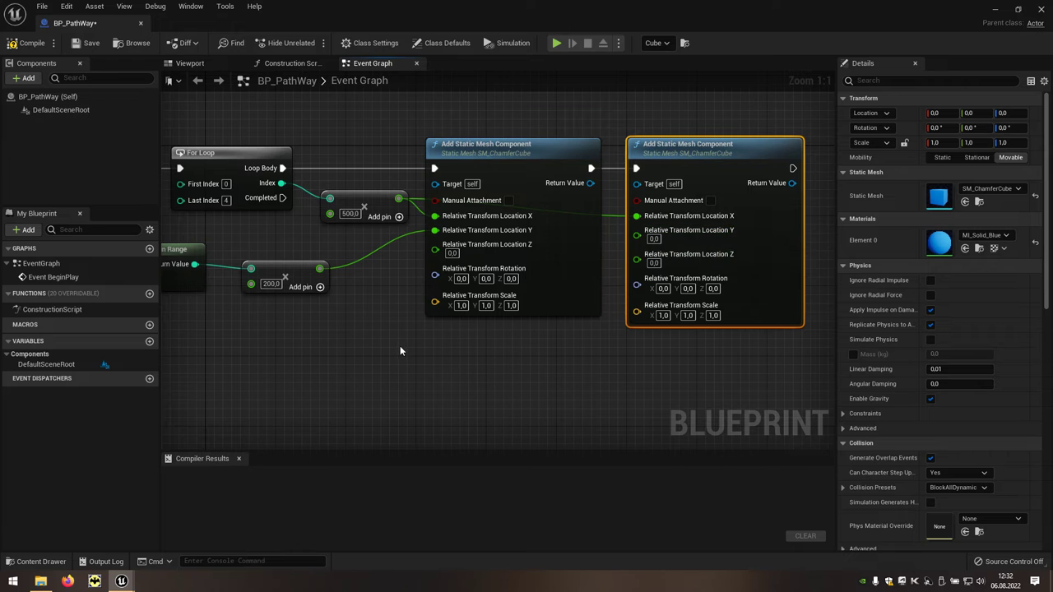
Duplicate the ×200 Multiply node, feeding the random integer into the second node's Location Y
right_drag(399, 346, 520, 318)
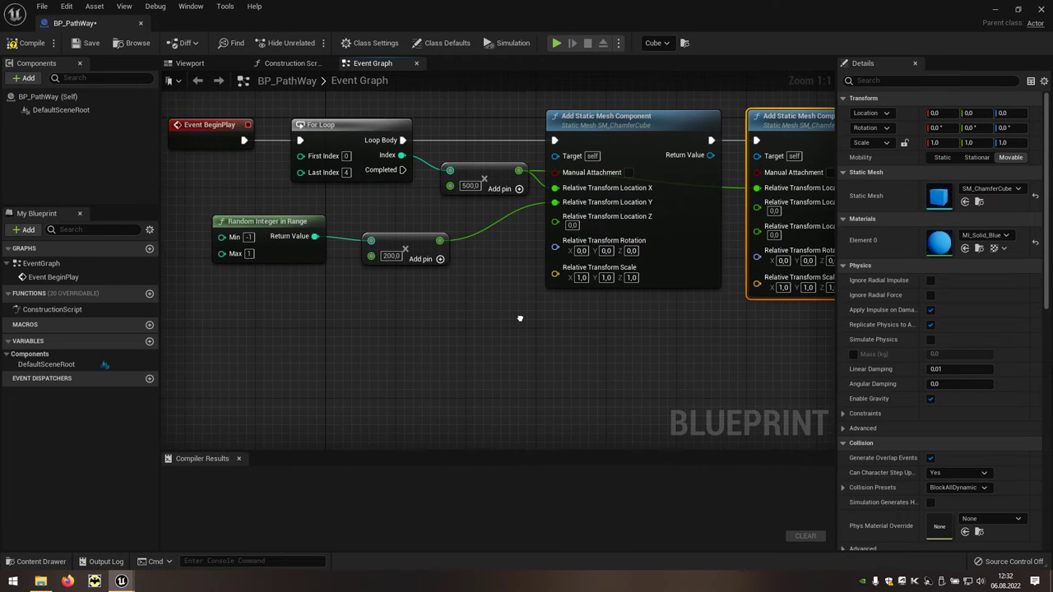
click(421, 239)
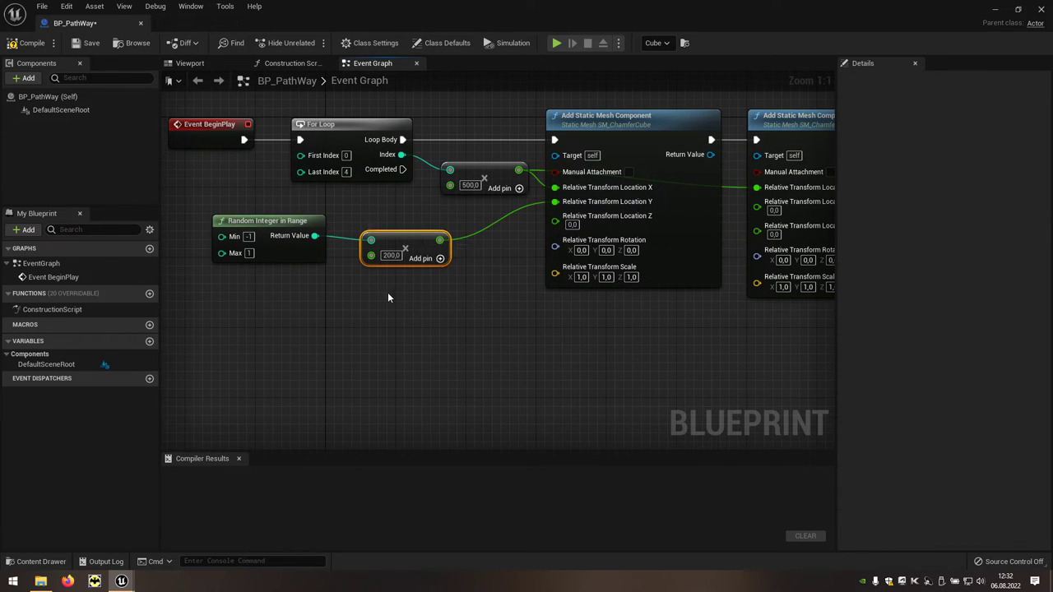
key(ctrl+w)
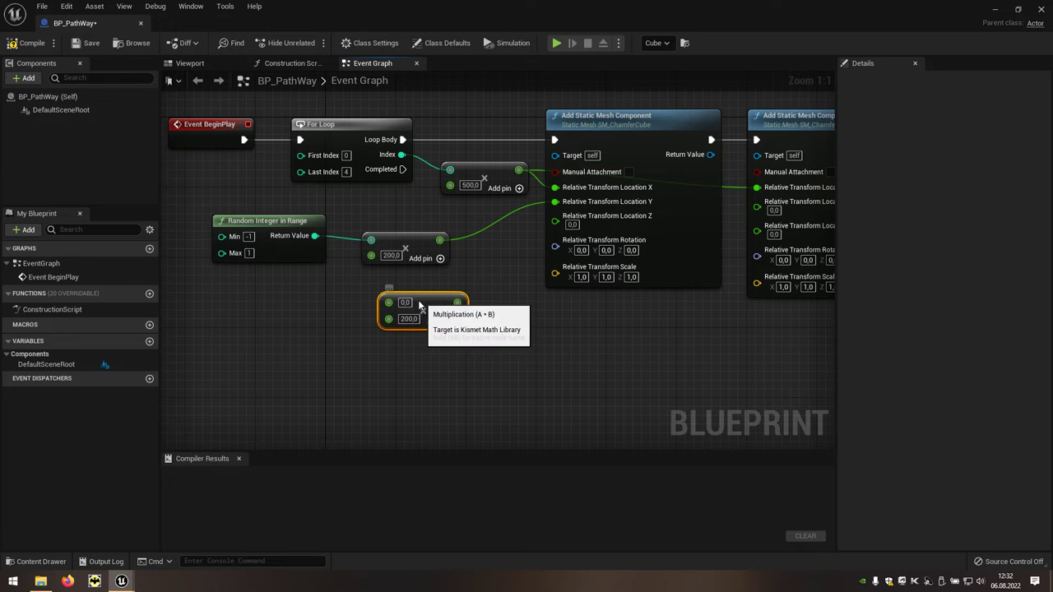
drag(447, 294, 758, 206)
drag(371, 294, 316, 236)
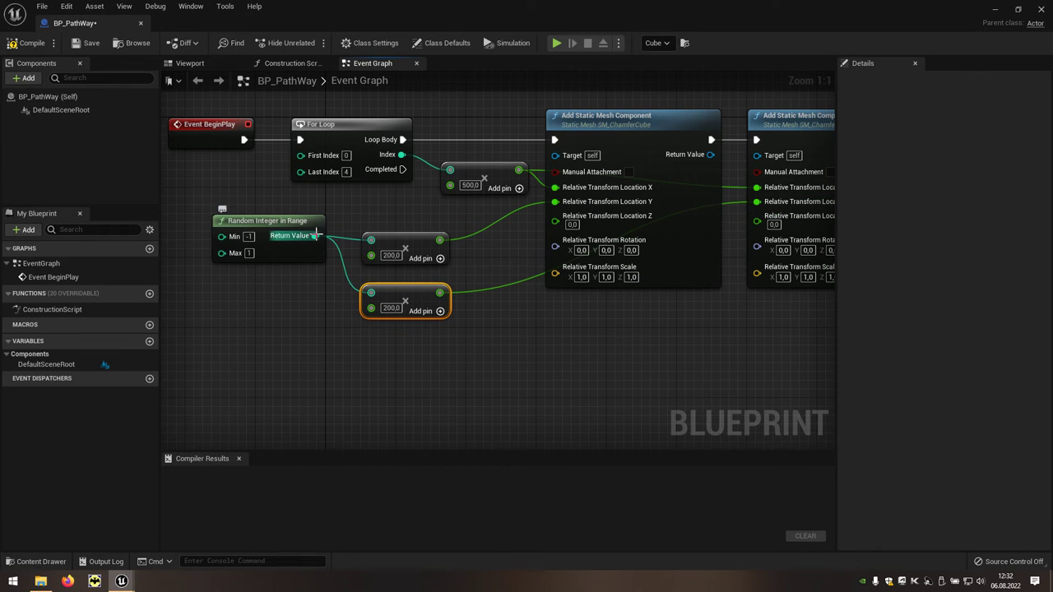
click(998, 11)
Test-play the level to watch the blue cubes spawn, then reopen BP_PathWay
click(234, 42)
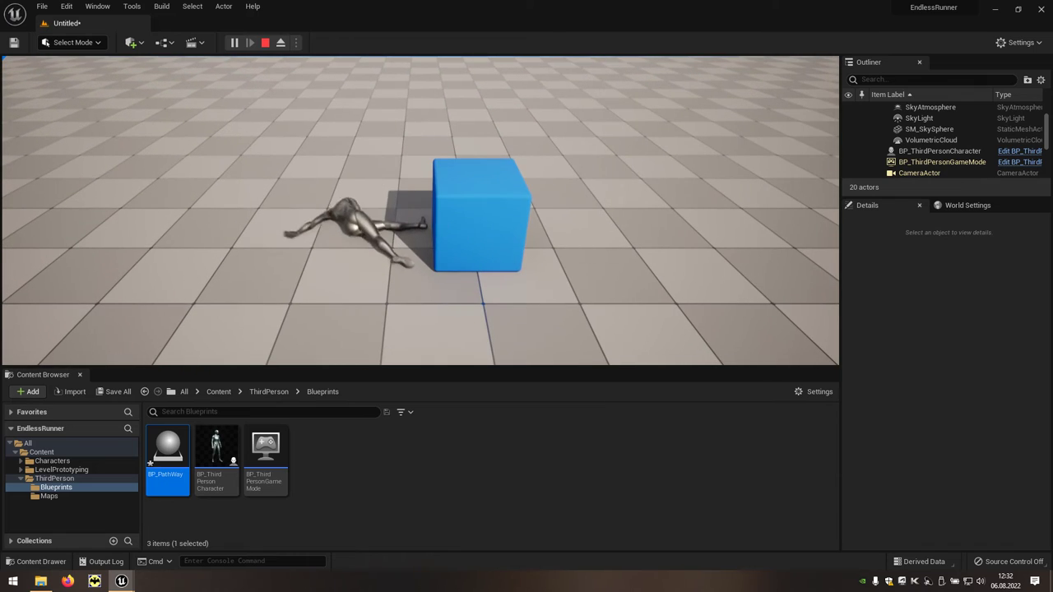
key(Escape)
double_click(170, 444)
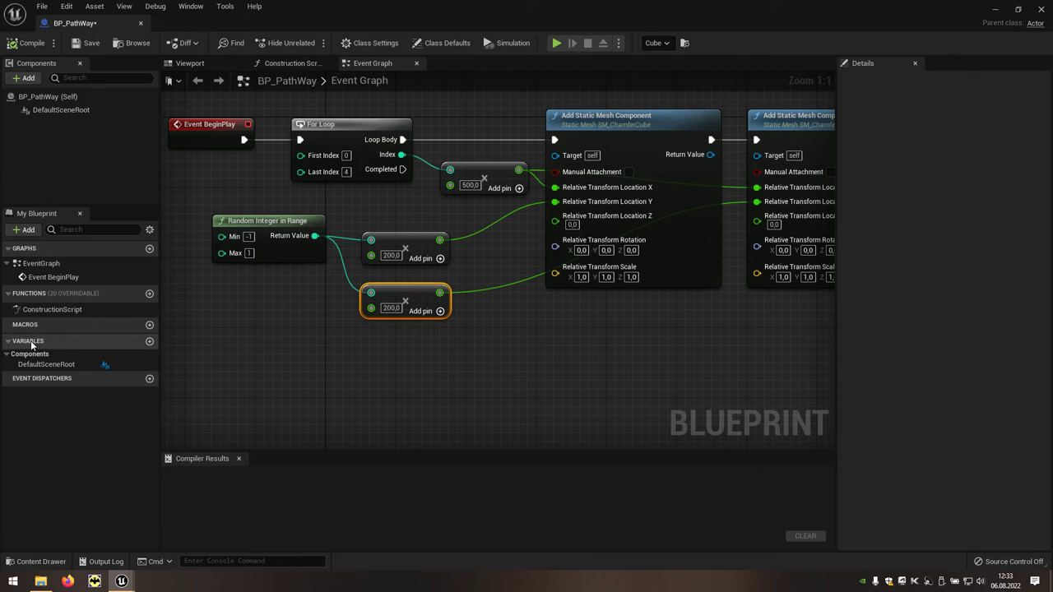
Add an Integer variable named FirstBlock
click(150, 342)
text(FirstBlock)
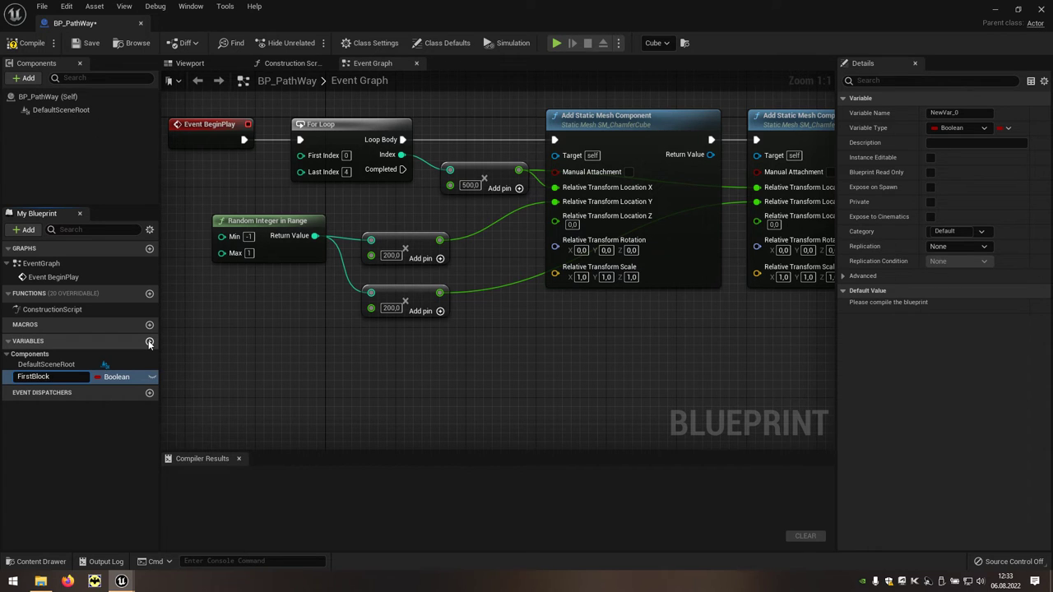
key(Return)
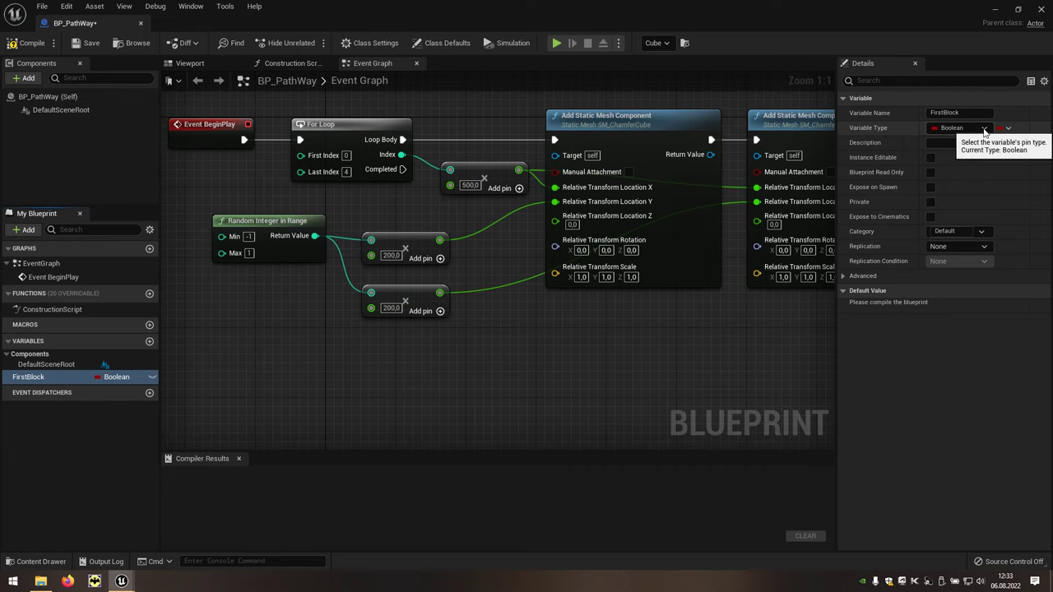
click(983, 130)
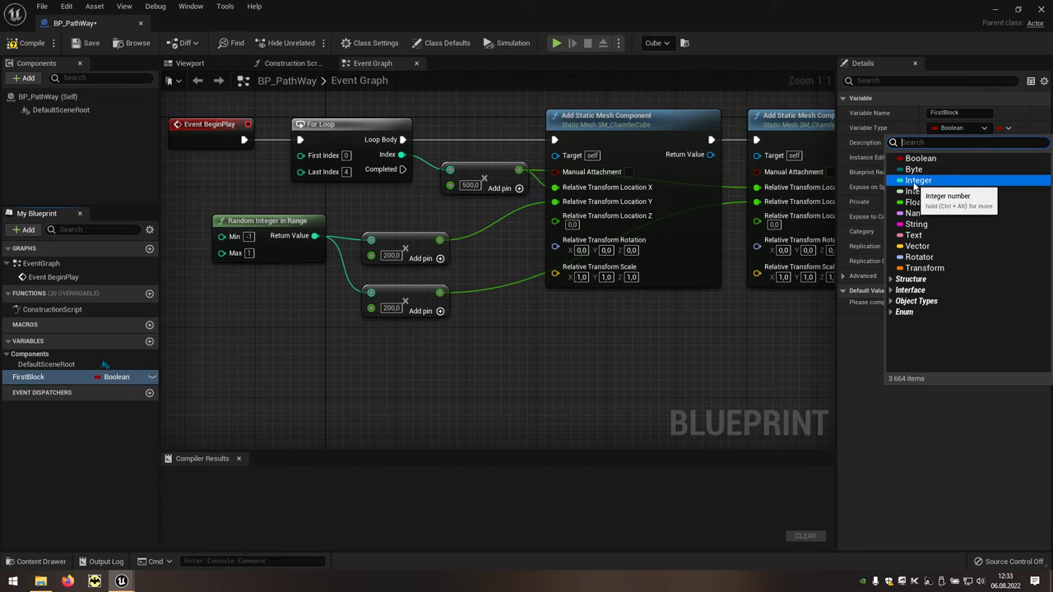
click(913, 181)
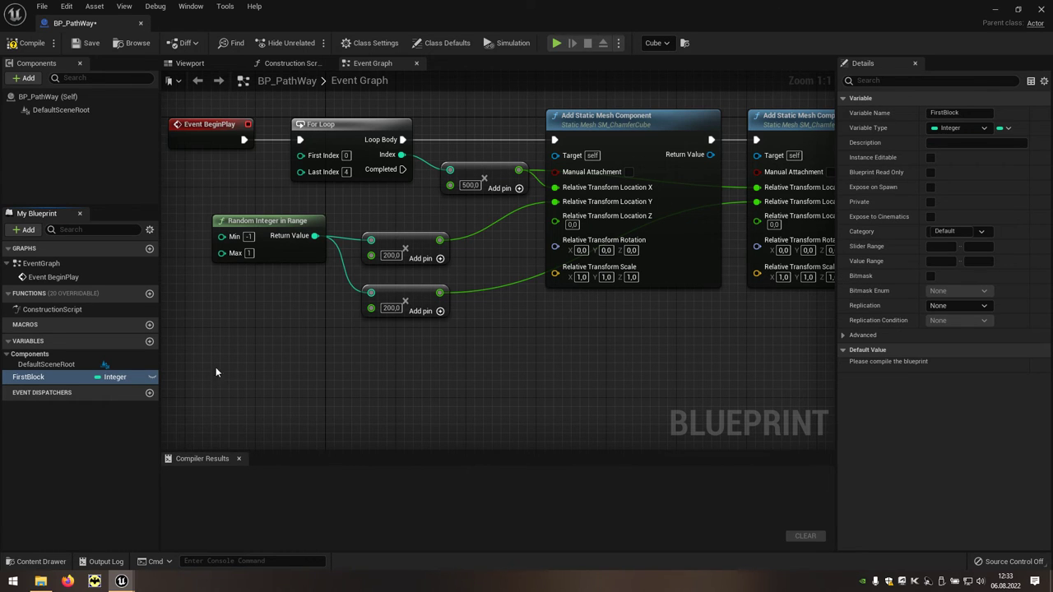
Add a SecondBlock variable and place FirstBlock in the graph beside the moved Random Integer node
click(149, 343)
text(SecondBlock)
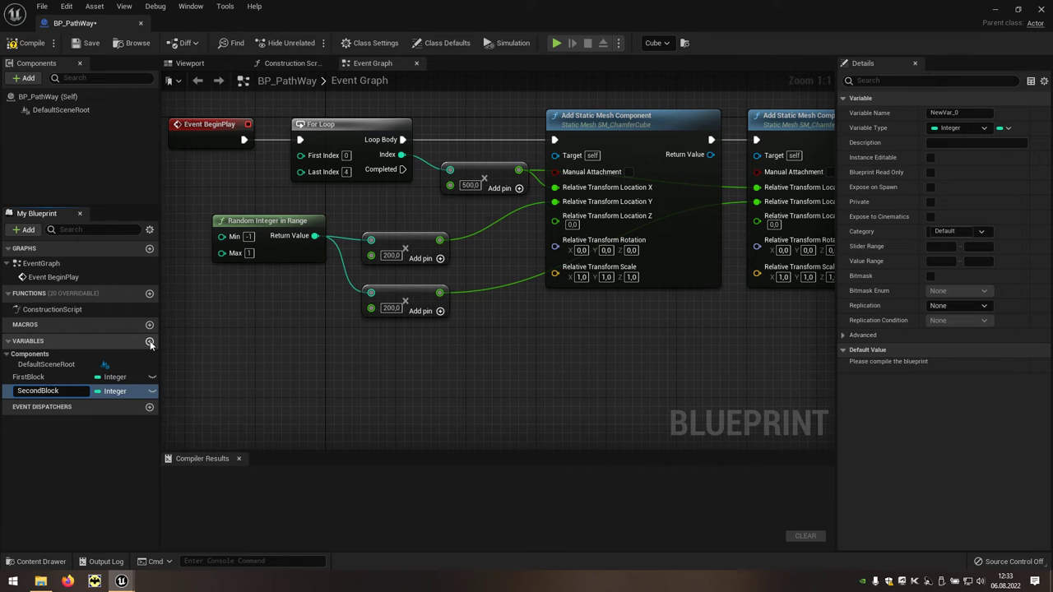
key(Return)
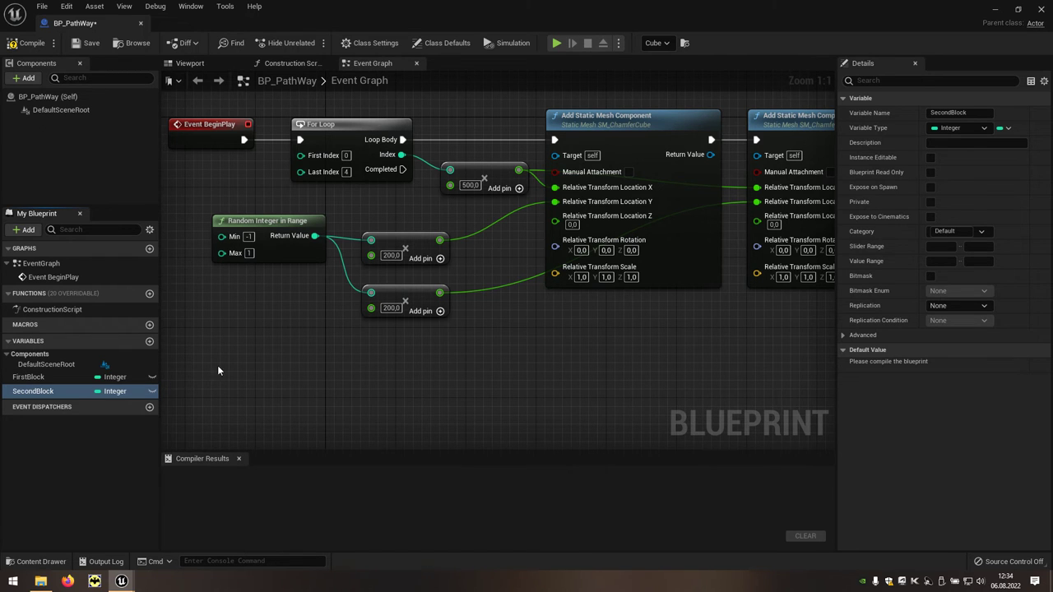
right_drag(270, 257, 430, 282)
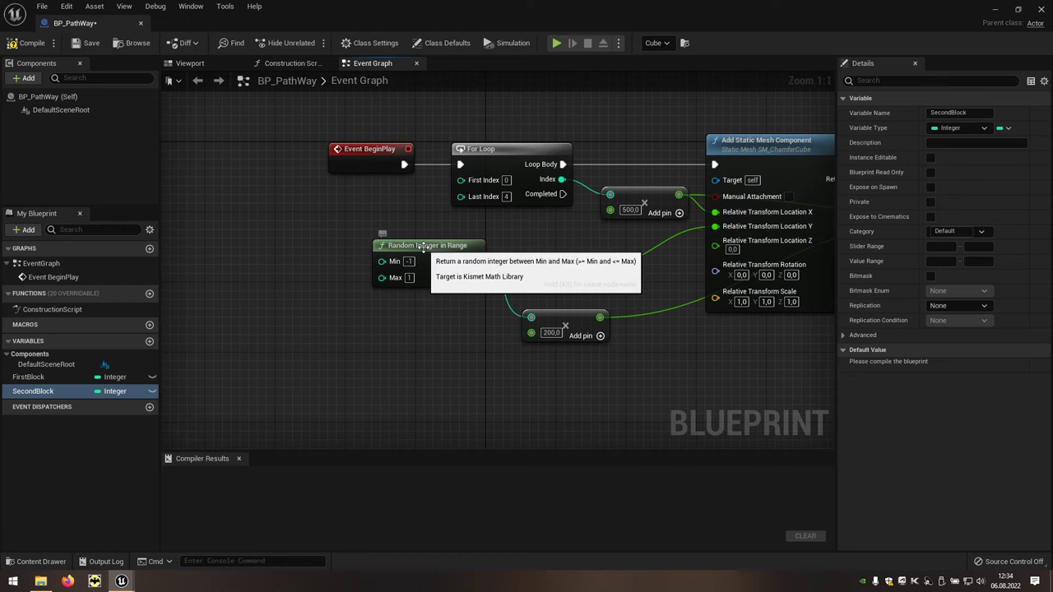
drag(423, 245, 352, 246)
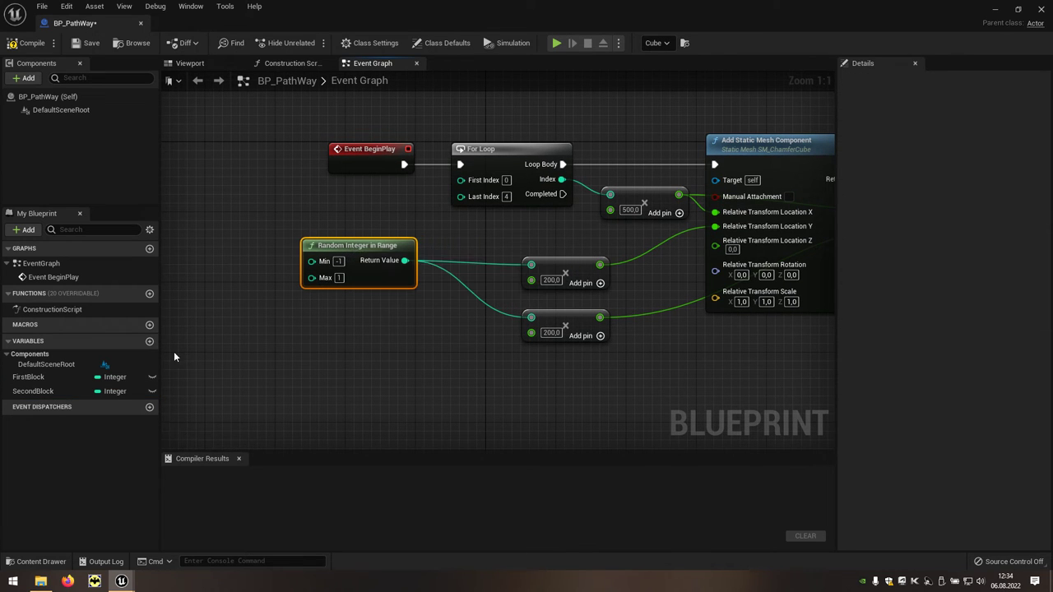
drag(42, 378, 350, 334)
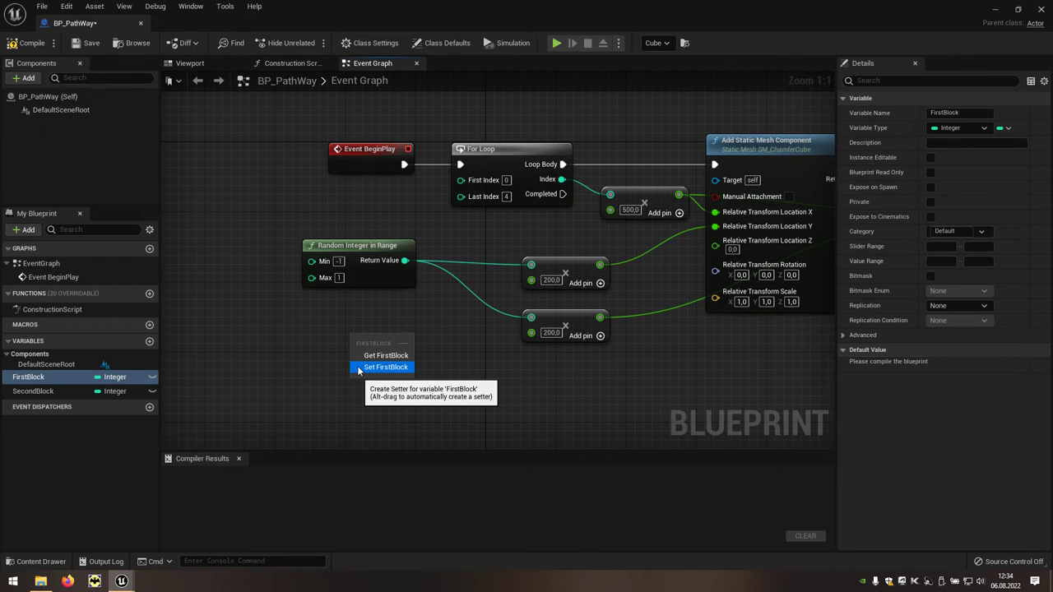
Add a FirstBlock setter on the For Loop's Loop Body, fed by the Random Integer value
click(387, 367)
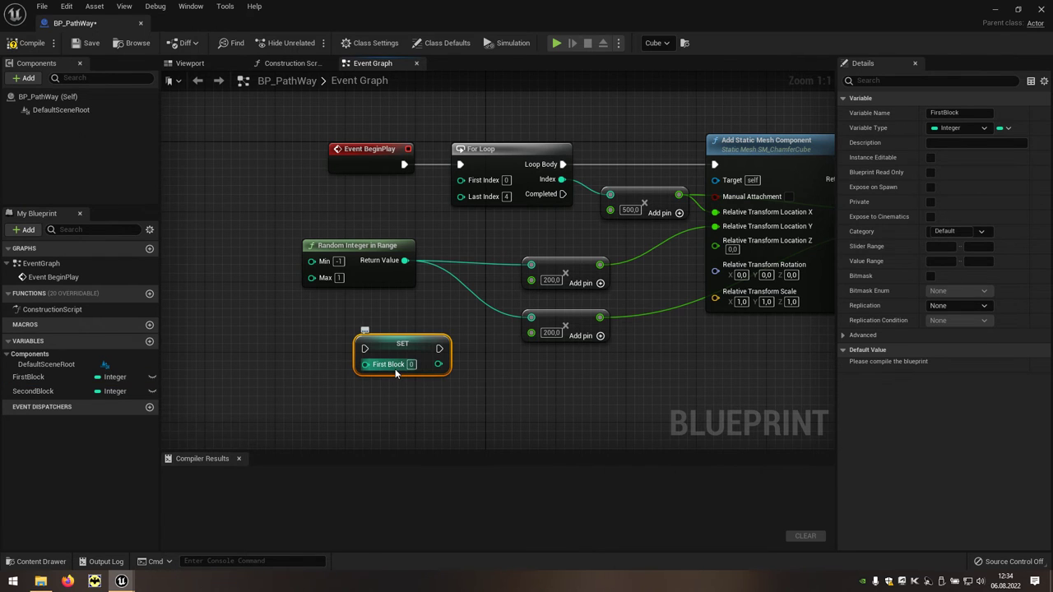
mouse_move(514, 218)
mouse_down()
mouse_move(384, 149)
mouse_move(400, 156)
mouse_move(215, 156)
mouse_up()
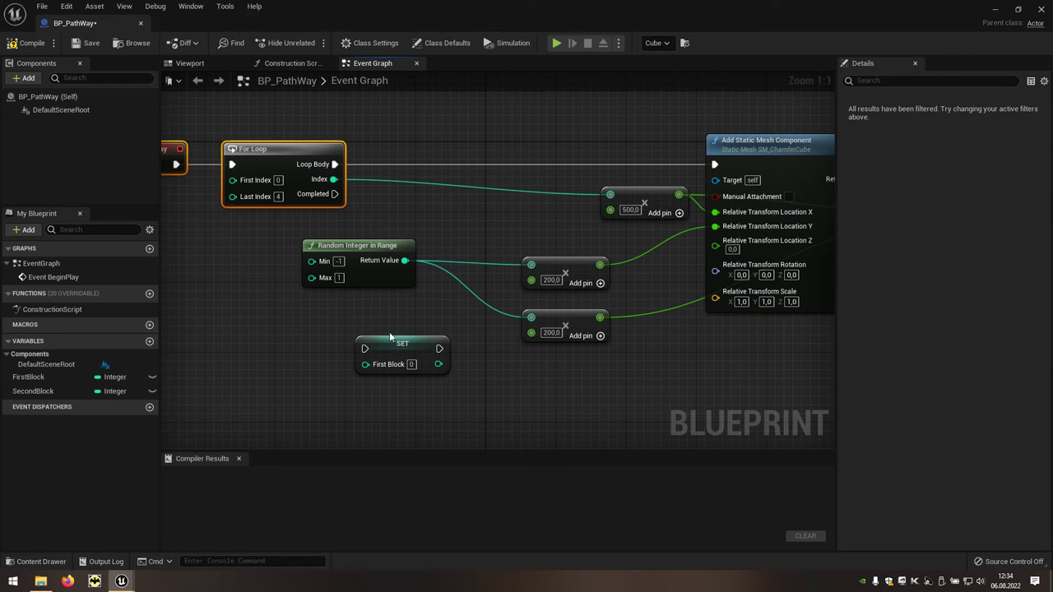
drag(390, 337, 420, 163)
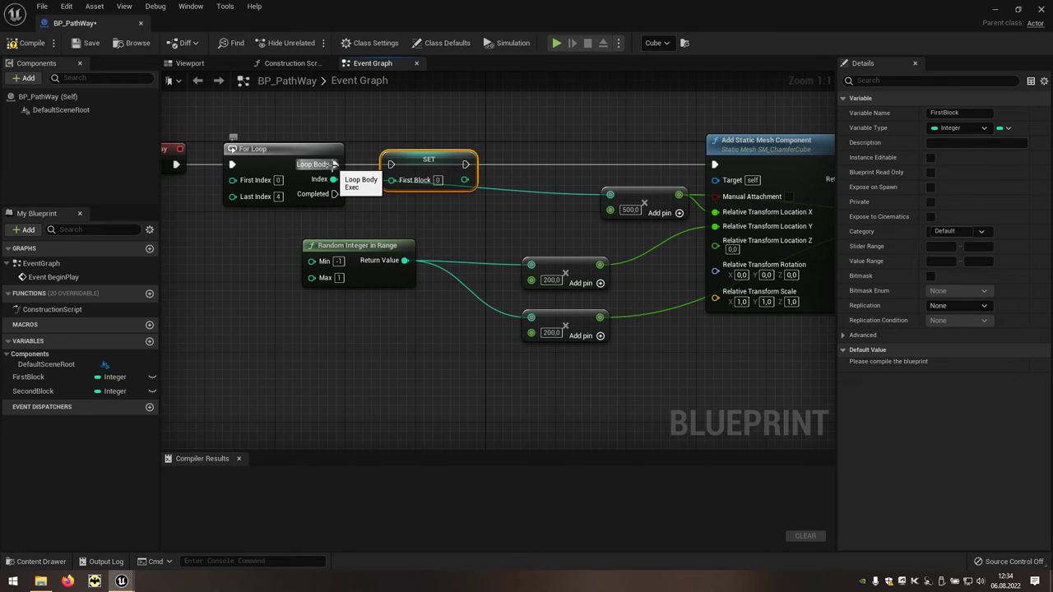
drag(333, 165, 392, 163)
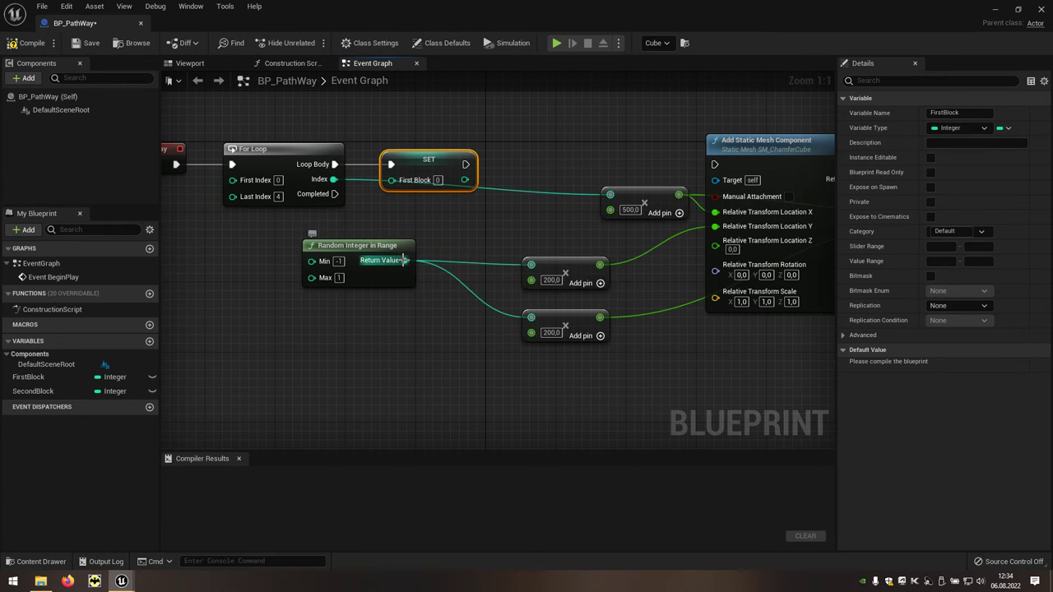
drag(404, 260, 391, 179)
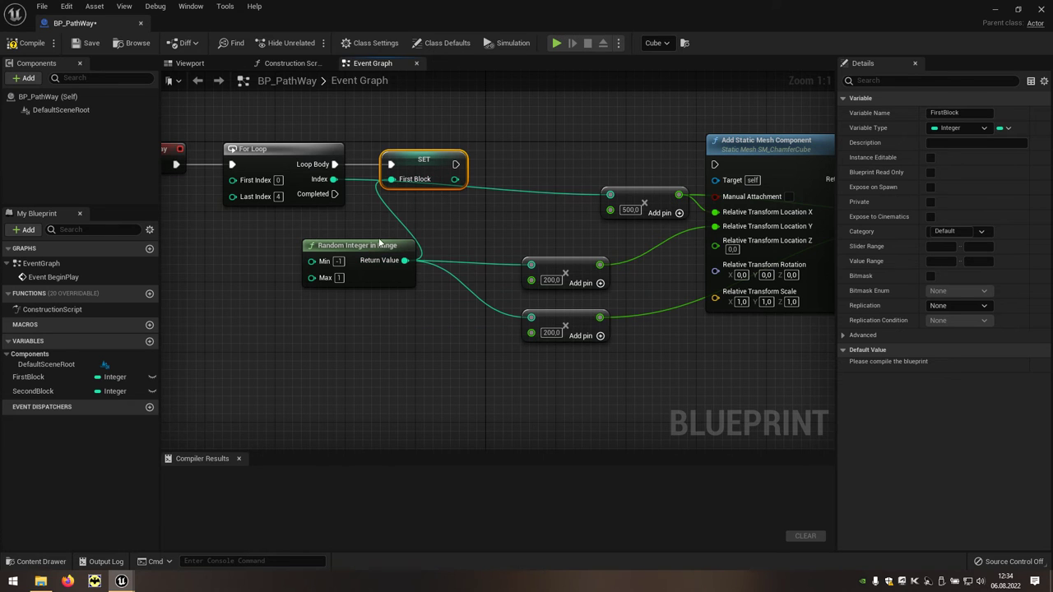
drag(379, 243, 306, 227)
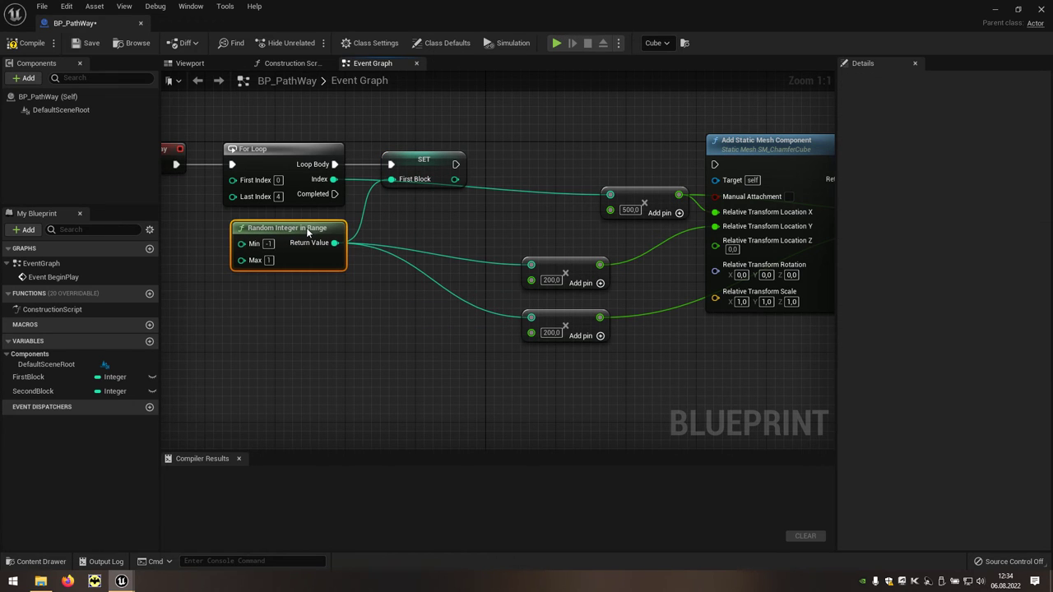
Add a SecondBlock setter chained after the FirstBlock setter and tidy the node chain
drag(56, 391, 343, 322)
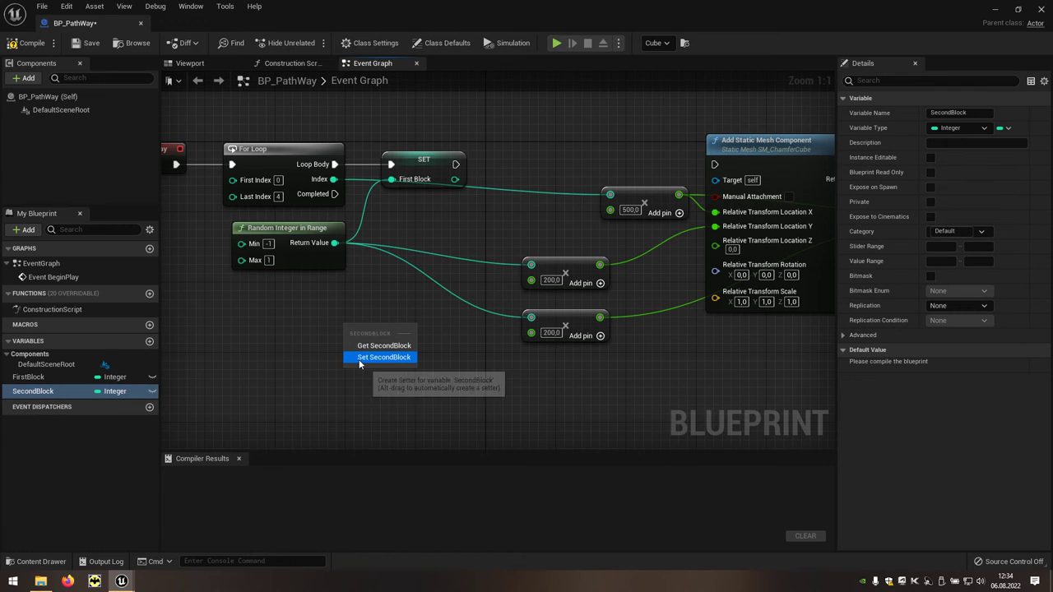
click(388, 357)
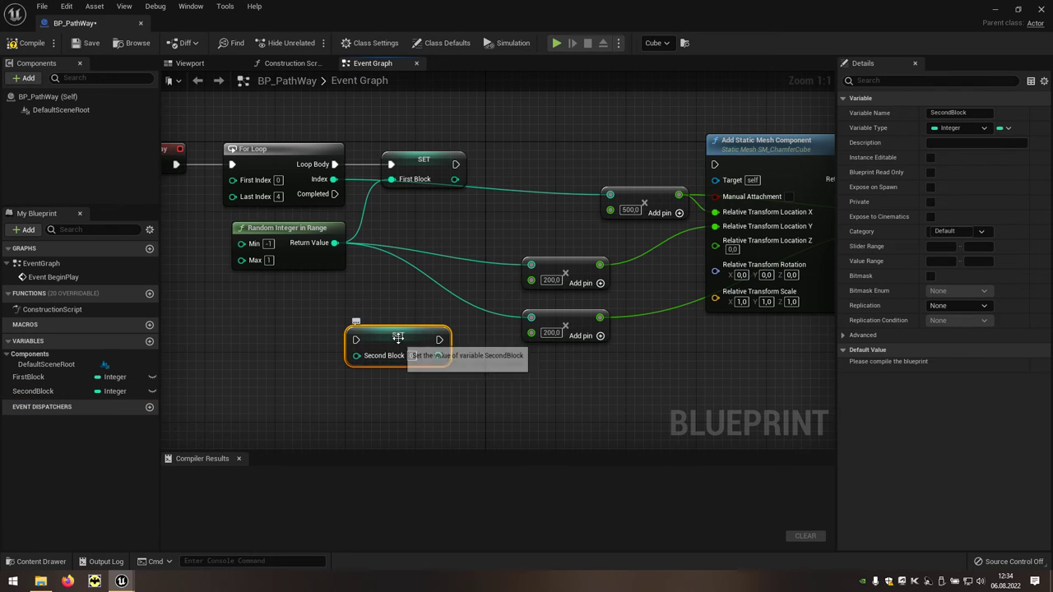
mouse_move(398, 336)
mouse_down()
mouse_move(539, 160)
mouse_move(335, 243)
mouse_up()
drag(454, 163, 496, 165)
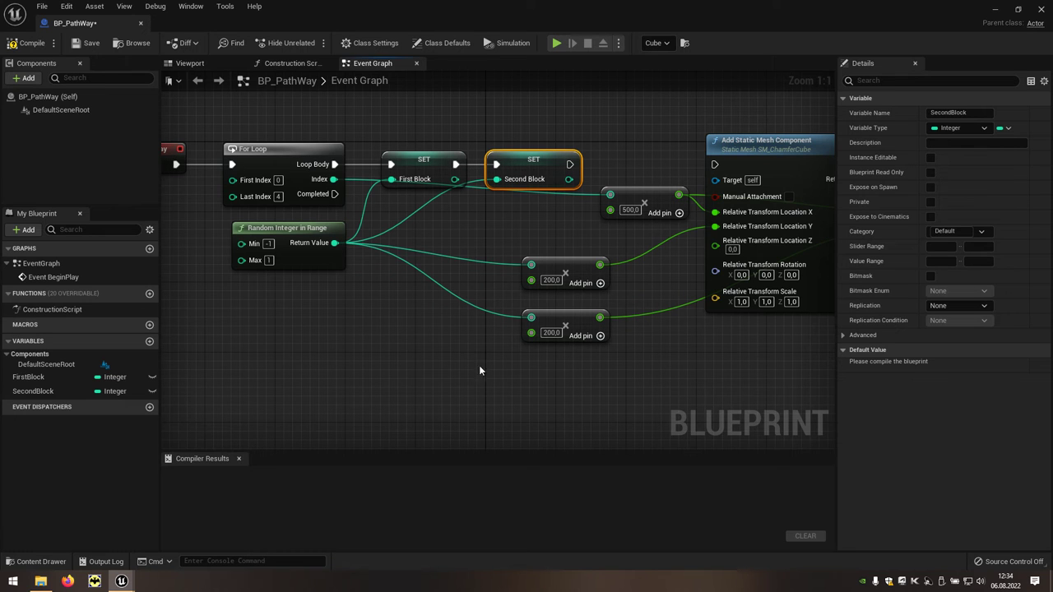
right_drag(459, 370, 625, 387)
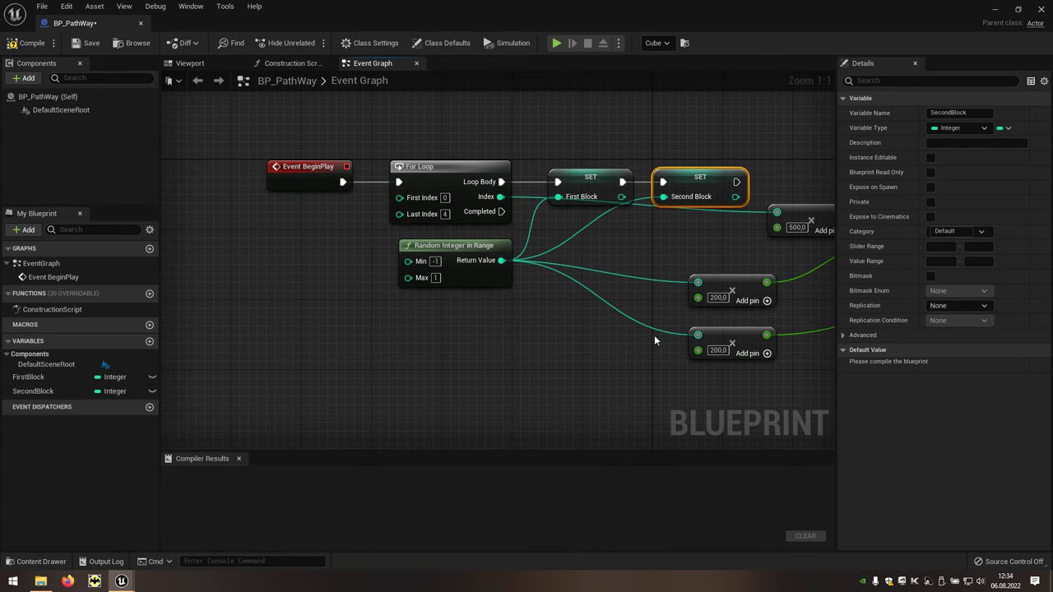
drag(650, 368, 313, 123)
Shift the setters left and chain a Flow Control While Loop found by searching 'while'
shift+click(699, 178)
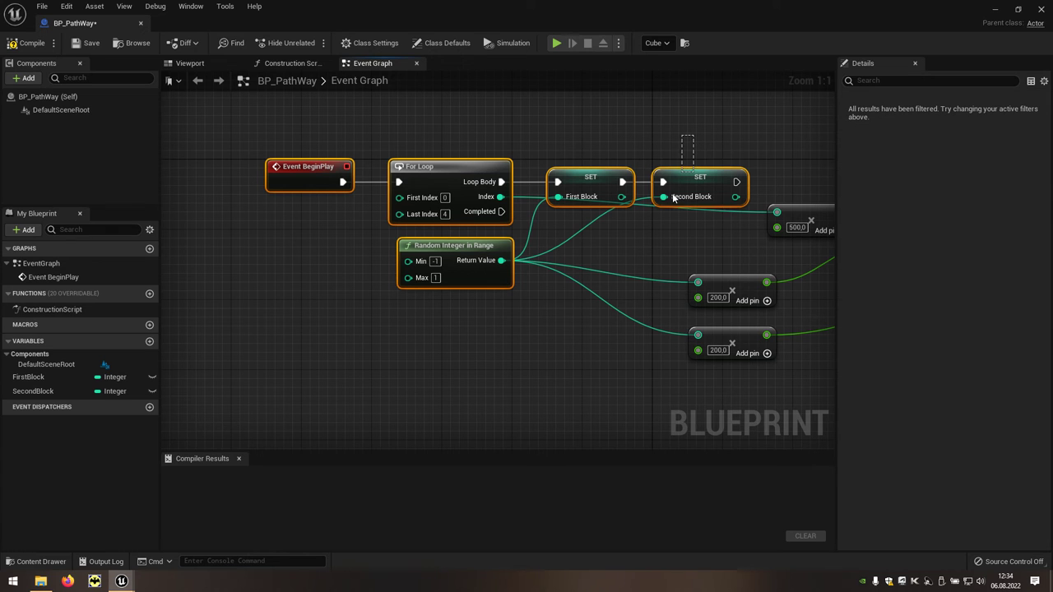
drag(572, 182, 388, 181)
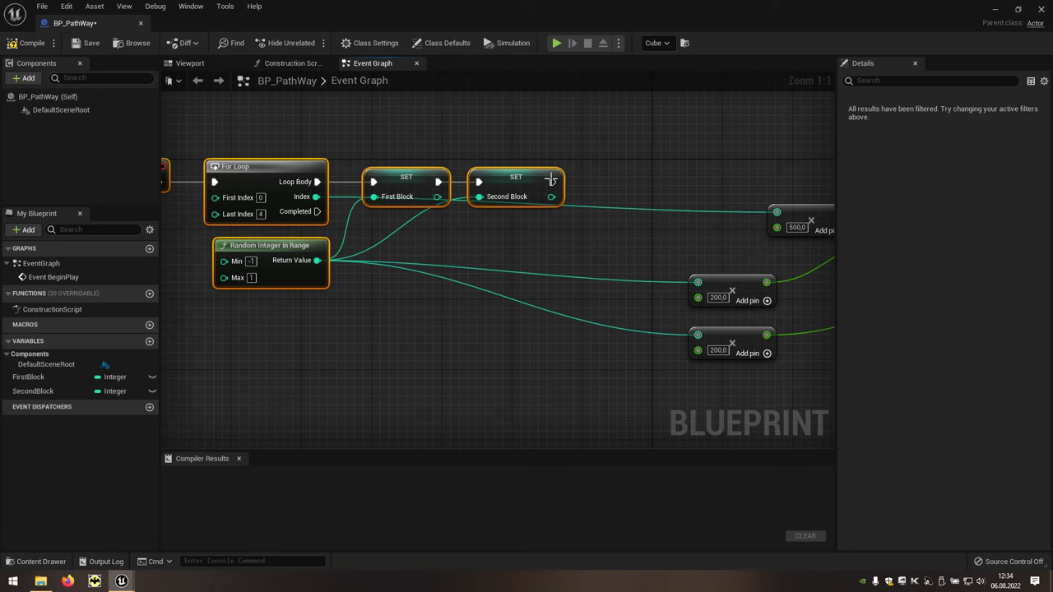
drag(550, 180, 598, 179)
text(w)
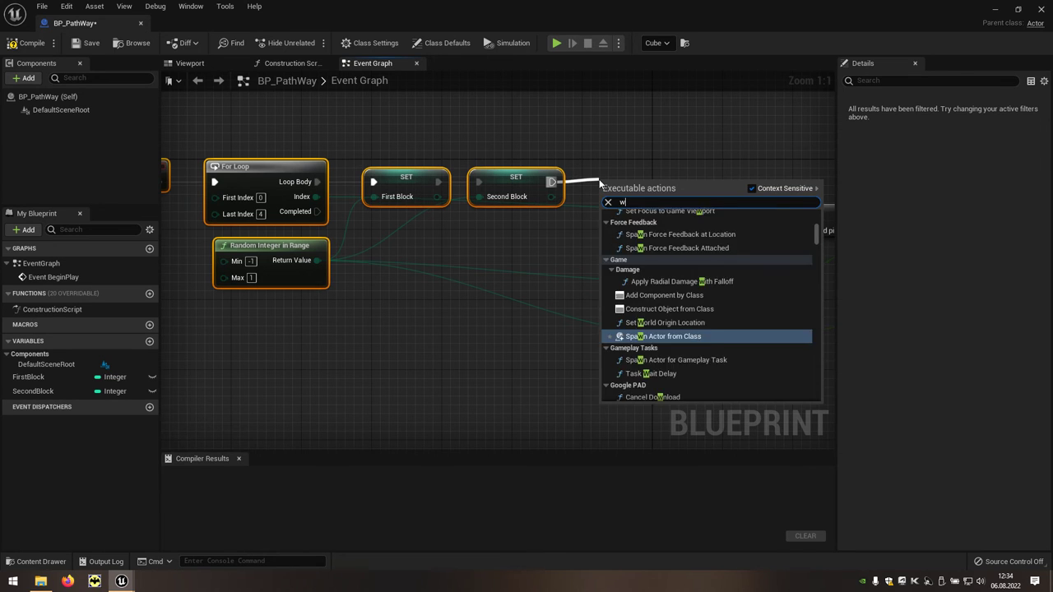
text(hile)
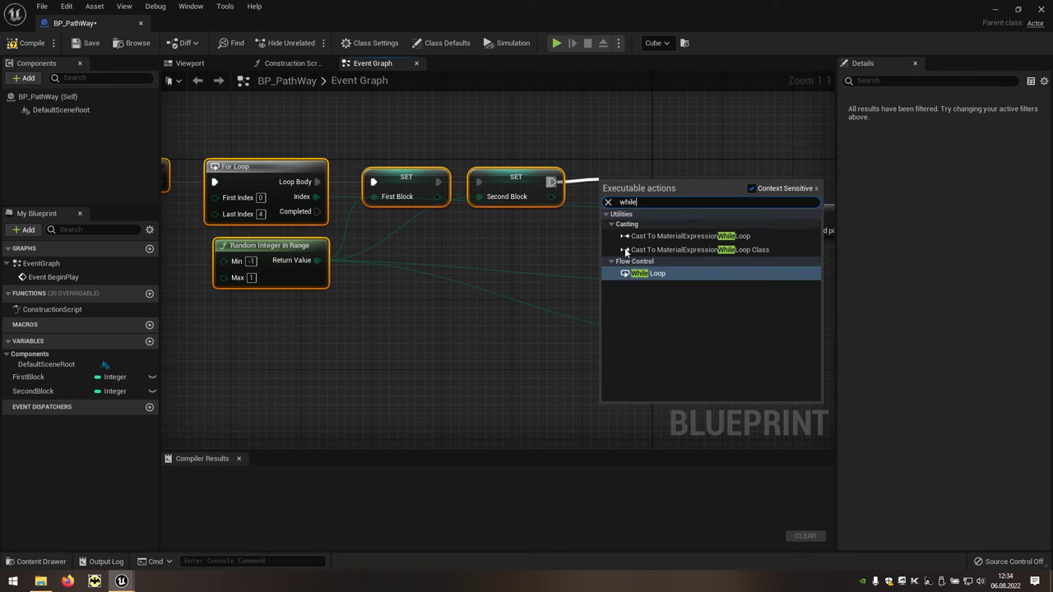
click(657, 278)
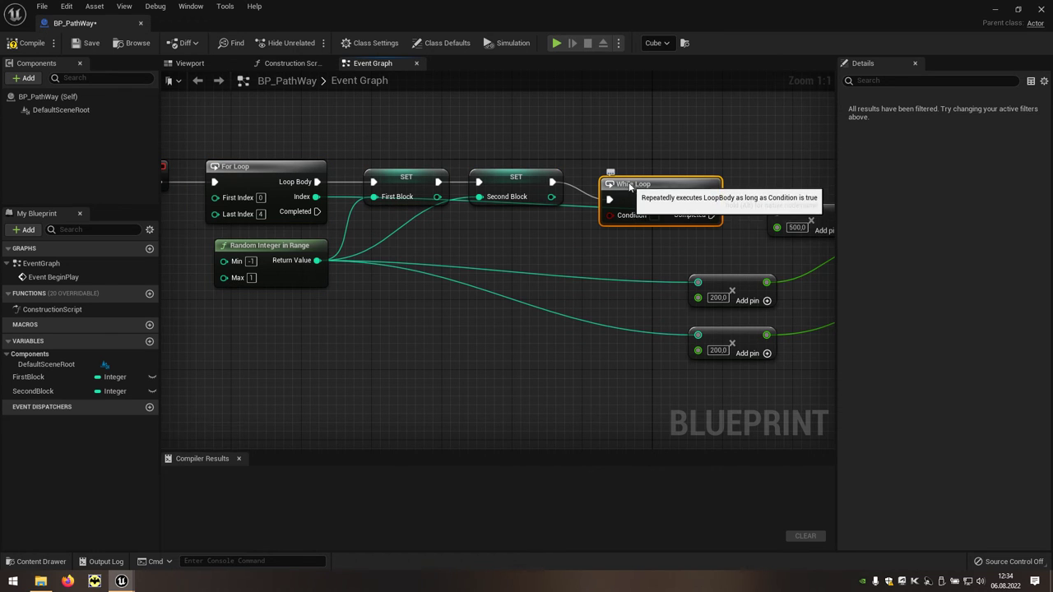
drag(630, 186, 618, 168)
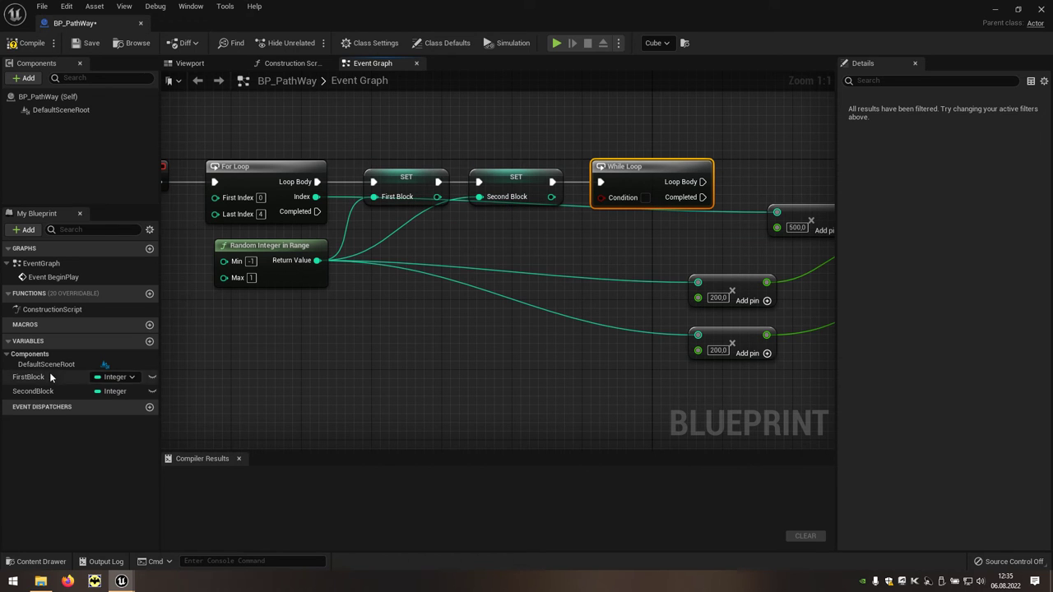
Place First Block and Second Block getter nodes, one under the other
drag(47, 379, 442, 239)
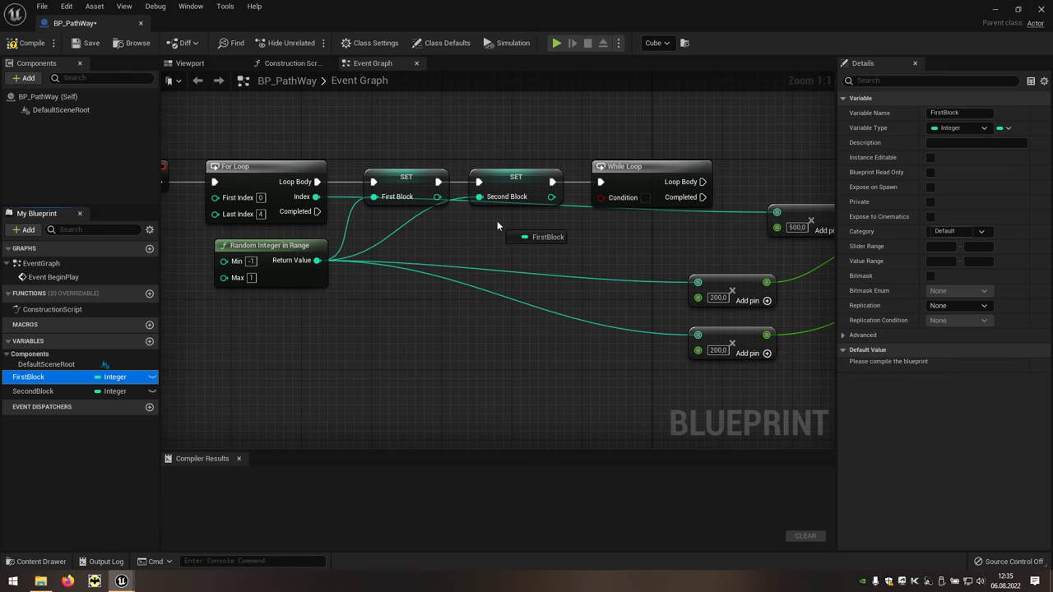
drag(496, 220, 497, 220)
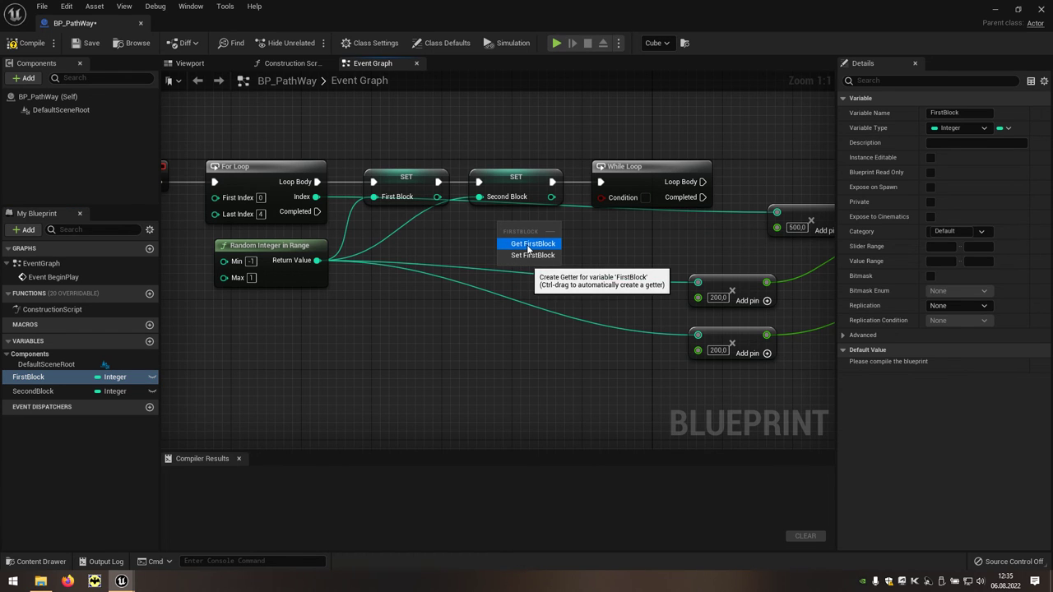
click(528, 245)
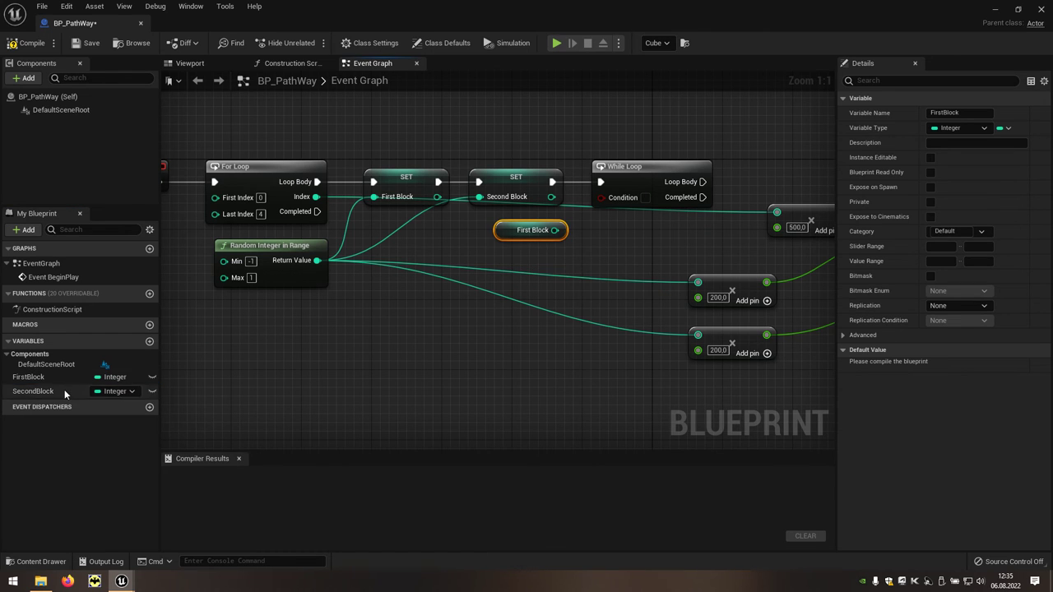
drag(65, 393, 496, 262)
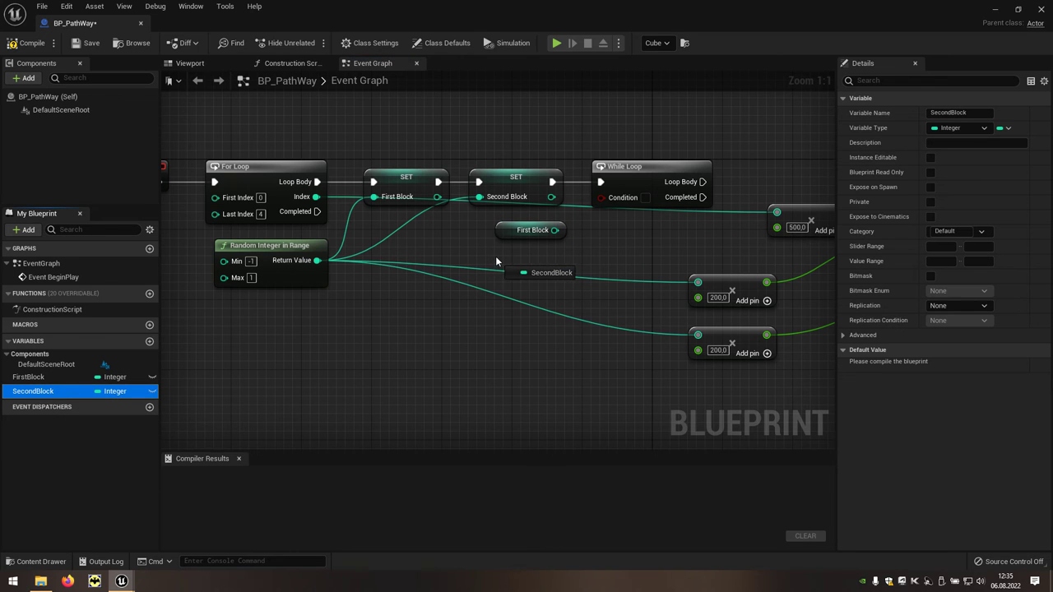
click(507, 280)
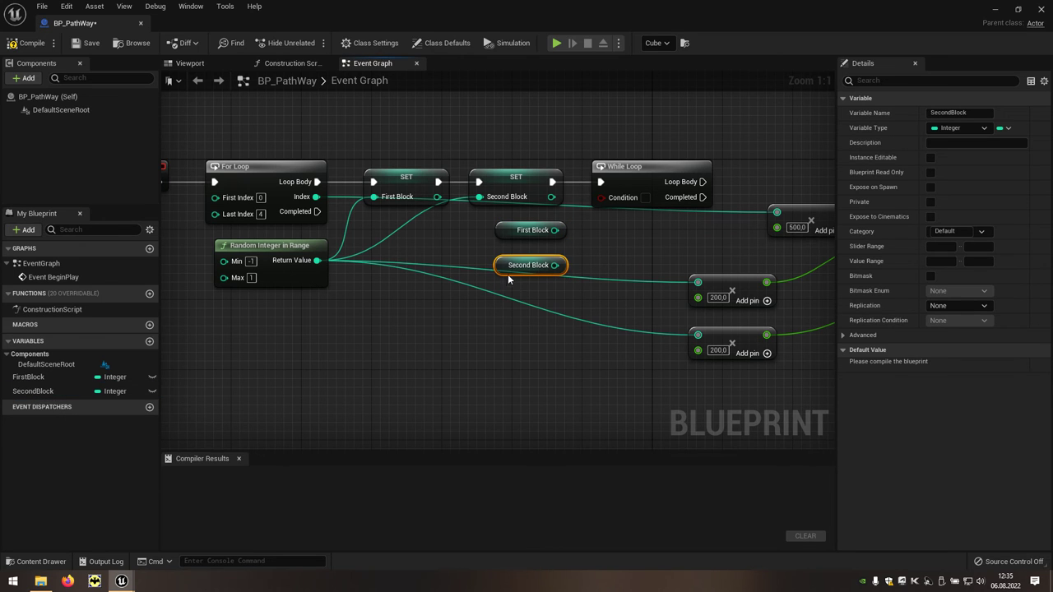
drag(565, 256, 584, 232)
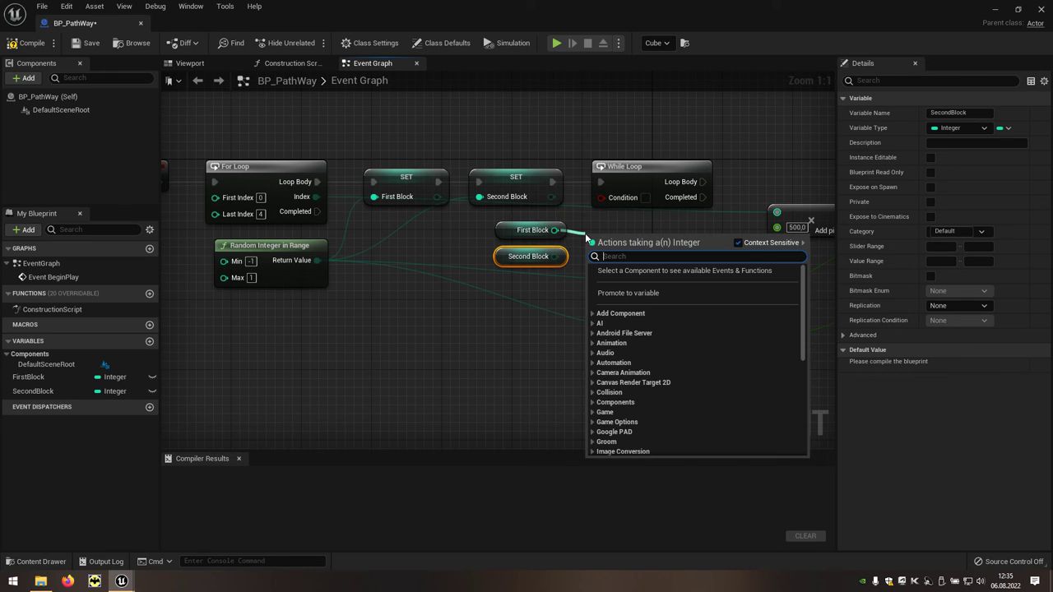
Compare First Block and Second Block with an Equal (==) node
text(==)
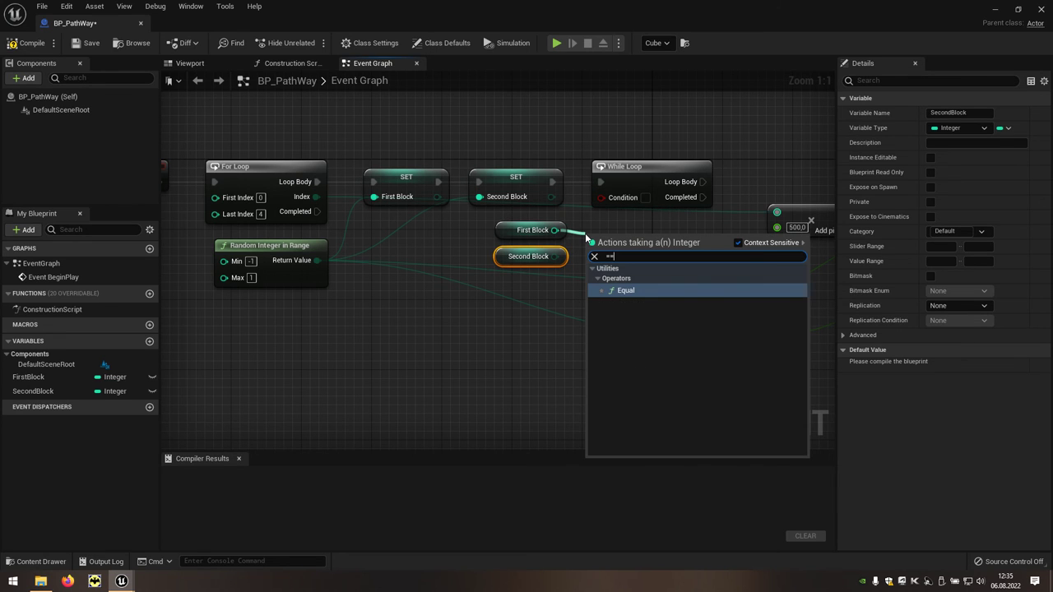
click(633, 290)
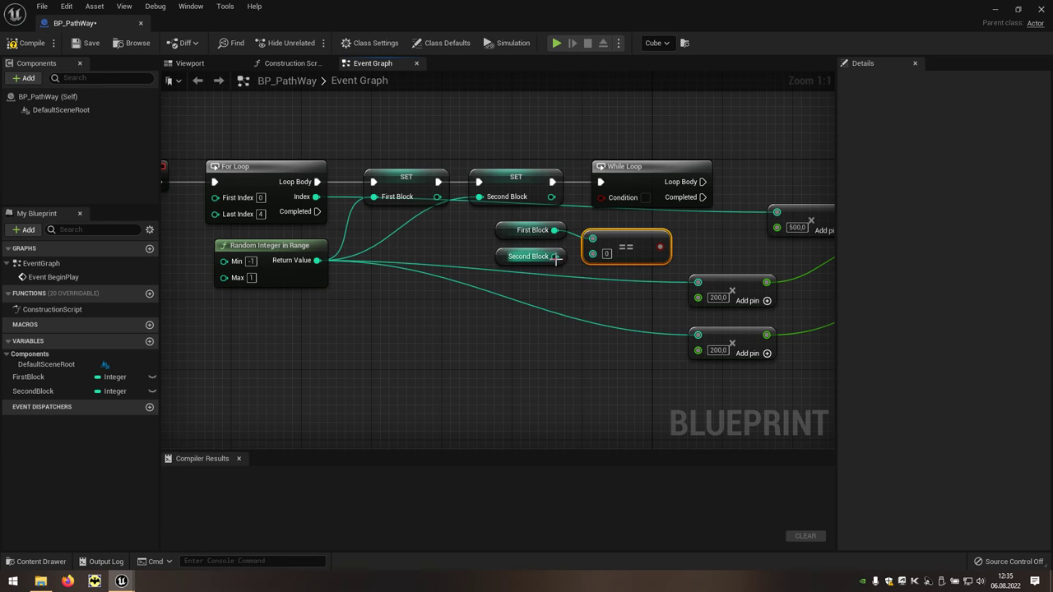
mouse_move(555, 256)
mouse_down()
mouse_move(593, 253)
mouse_move(612, 205)
mouse_move(602, 199)
mouse_up()
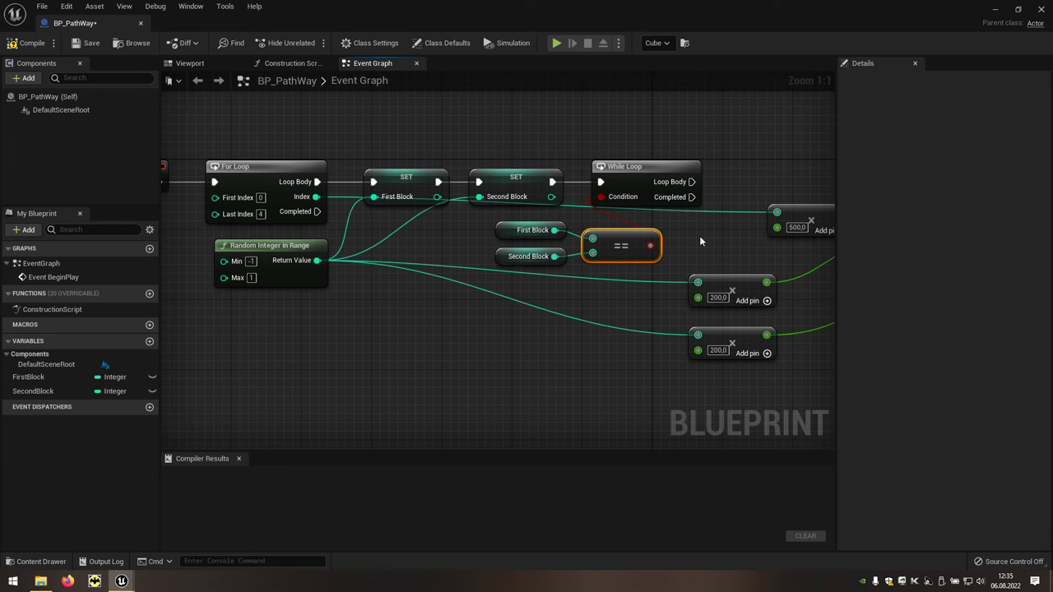
right_drag(699, 241, 610, 238)
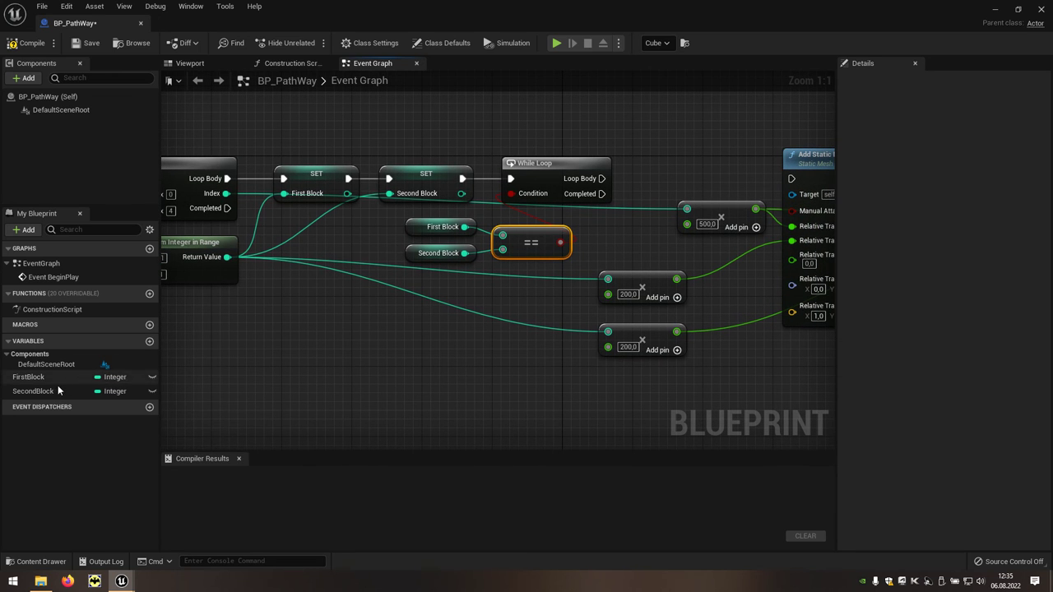
Re-set Second Block with the random integer in the While Loop body, spawning the mesh on Completed
drag(58, 389, 650, 150)
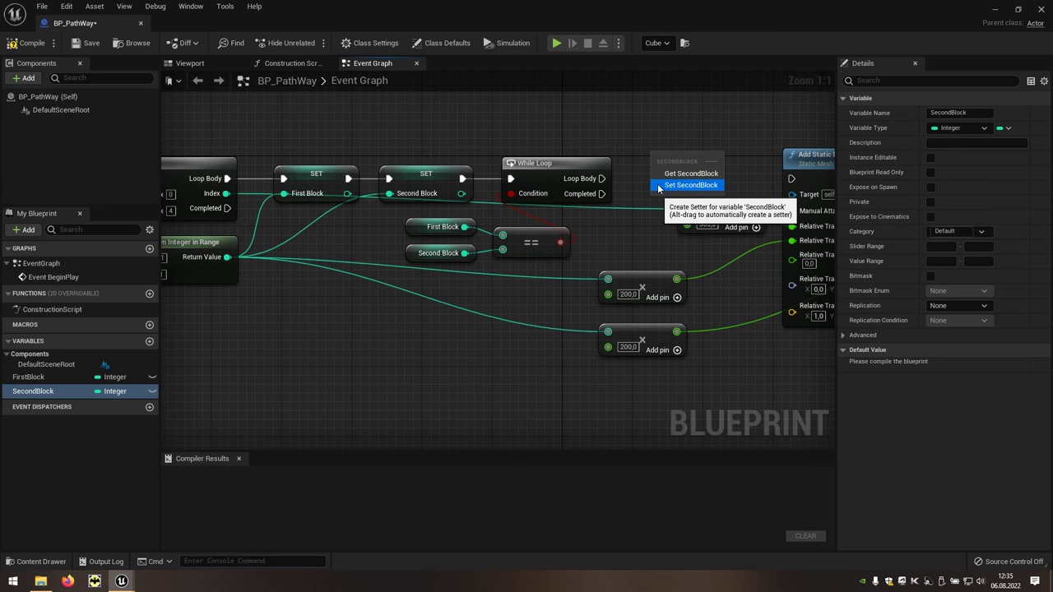
click(695, 185)
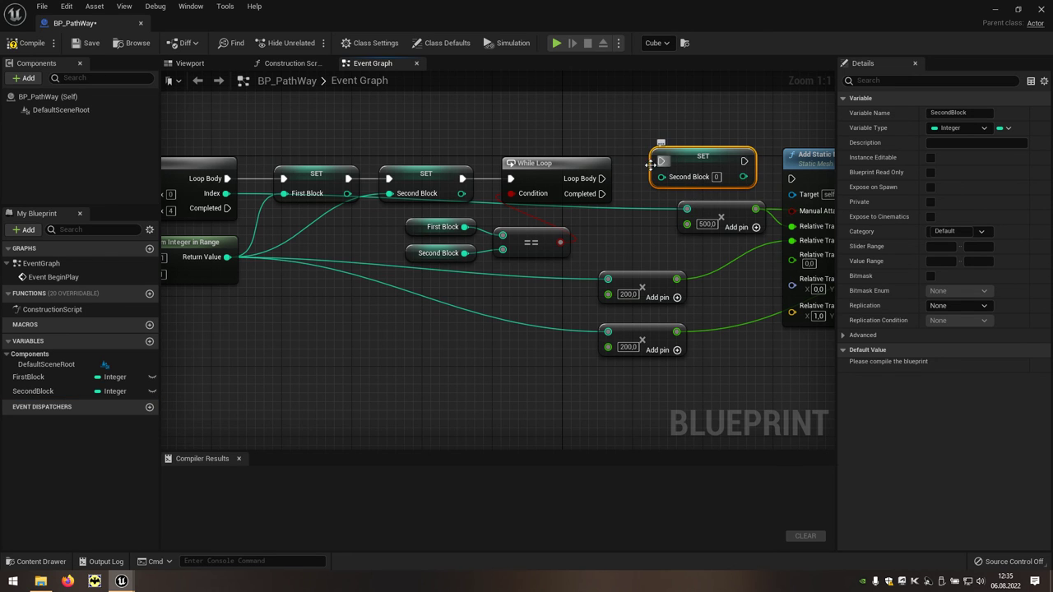
mouse_move(602, 177)
mouse_down()
mouse_move(660, 164)
mouse_move(227, 256)
mouse_up()
mouse_move(224, 301)
right_down()
mouse_move(284, 305)
mouse_move(234, 301)
right_up()
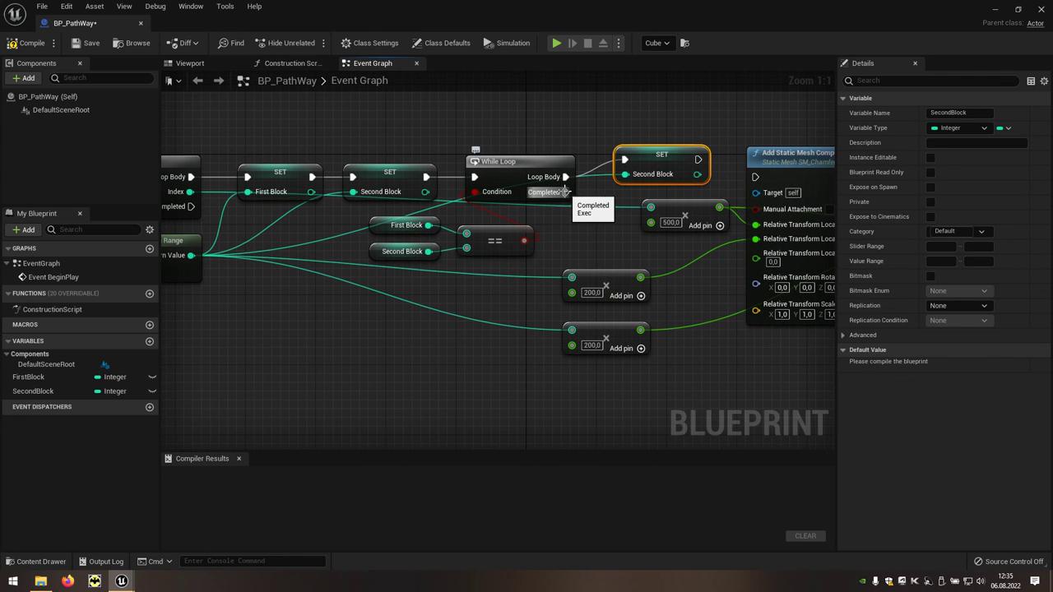
drag(564, 191, 744, 176)
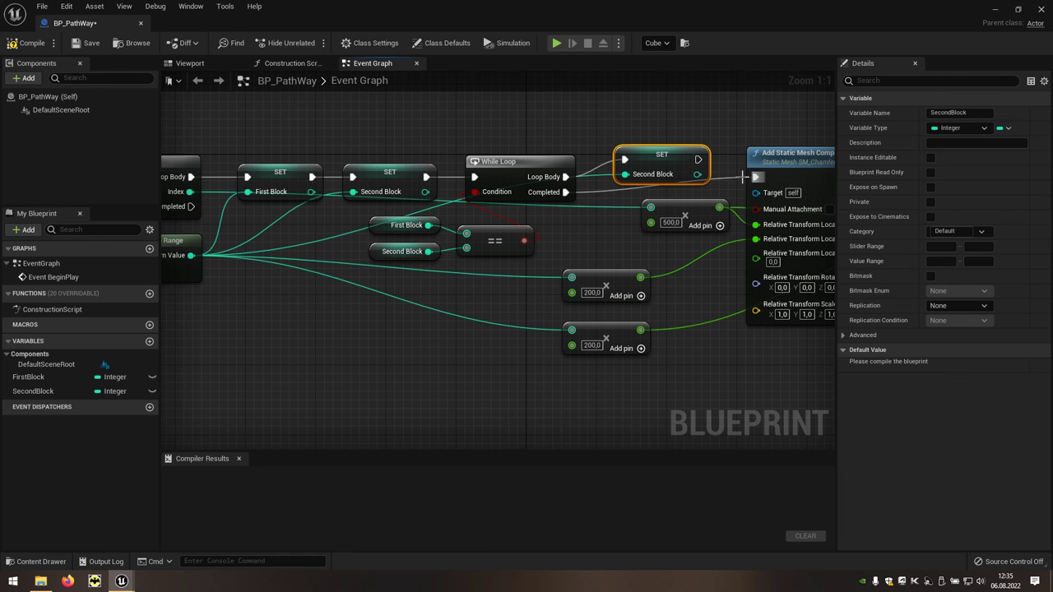
drag(670, 160, 670, 143)
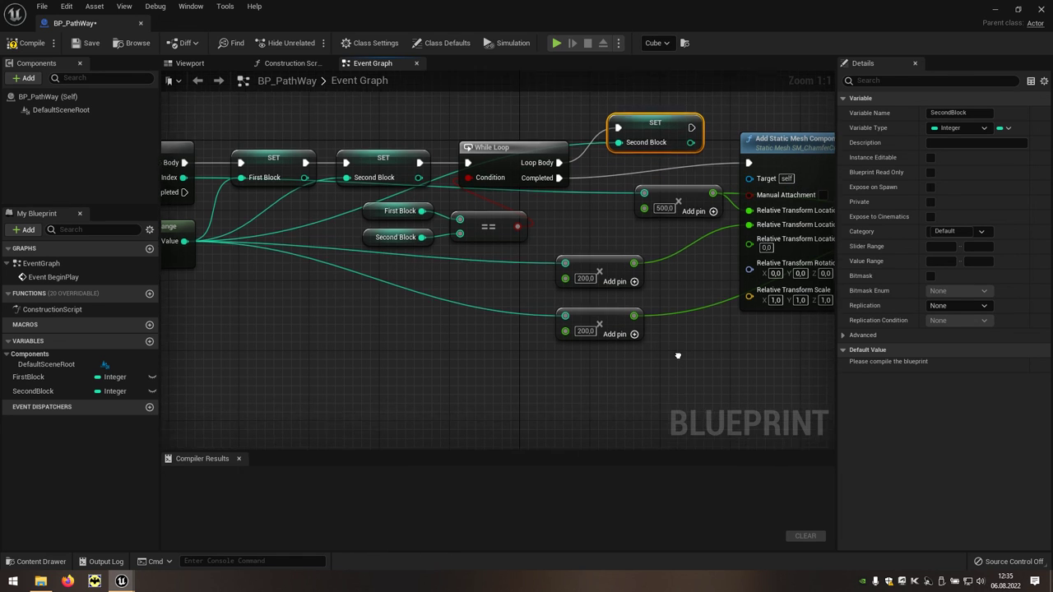
Wire the First Block and Second Block getters into the upper and lower Add nodes
right_drag(684, 369, 600, 331)
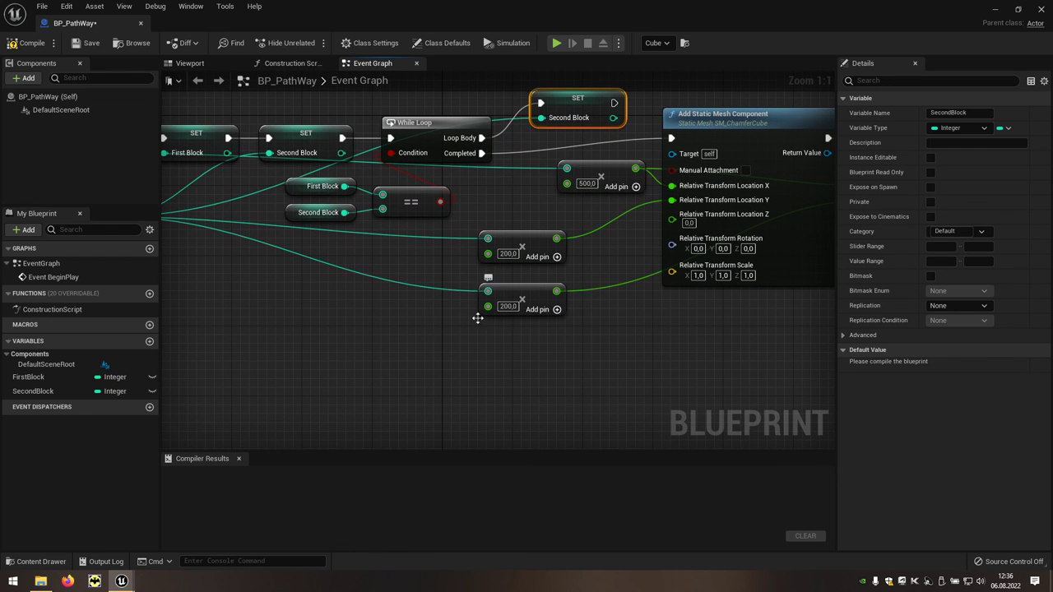
right_drag(477, 319, 569, 343)
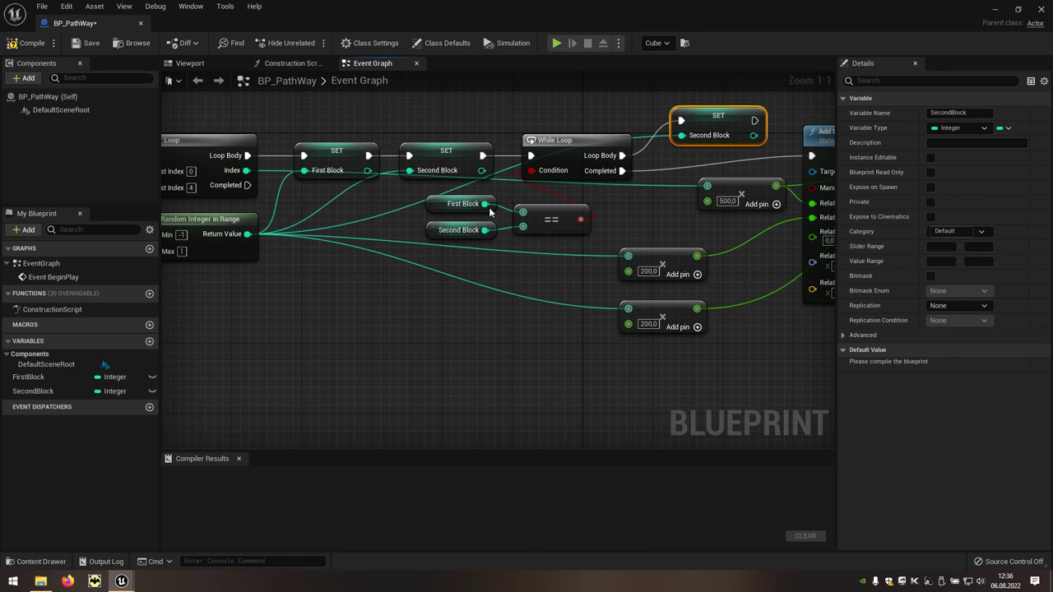
drag(484, 203, 628, 256)
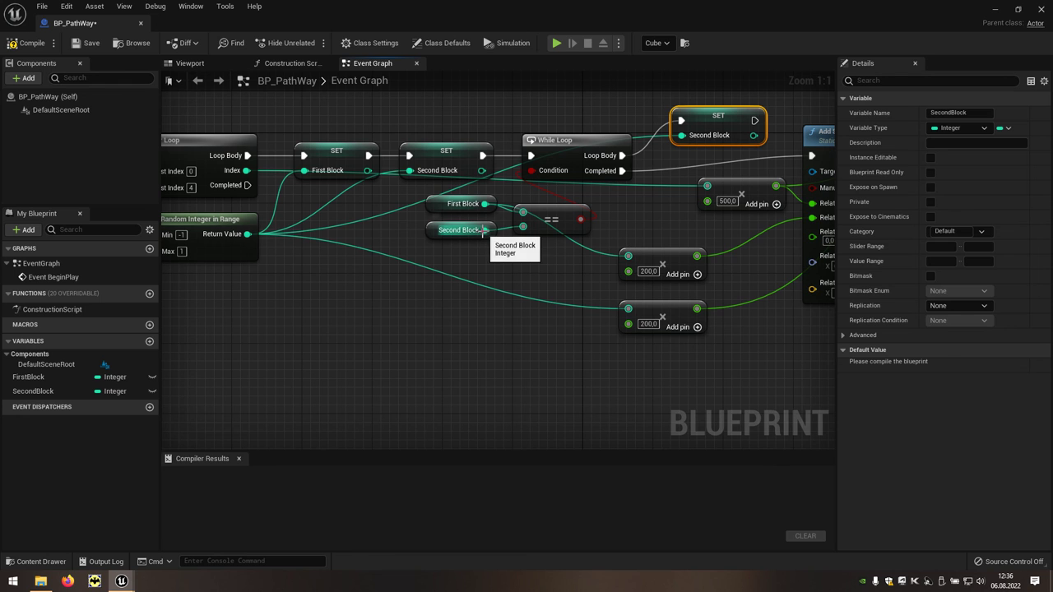
drag(484, 229, 516, 259)
drag(597, 305, 628, 308)
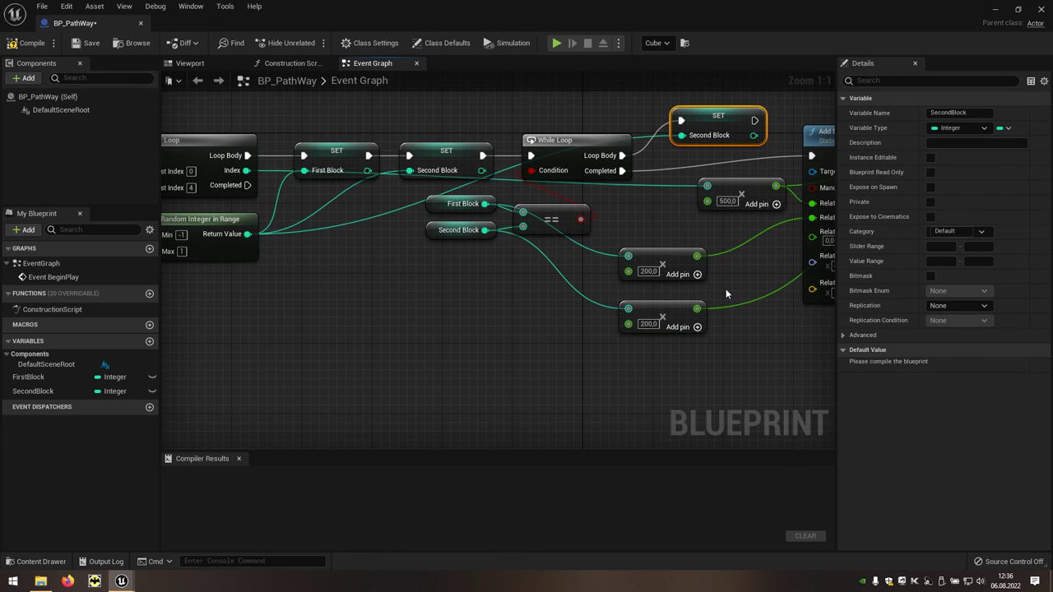
right_drag(725, 290, 451, 298)
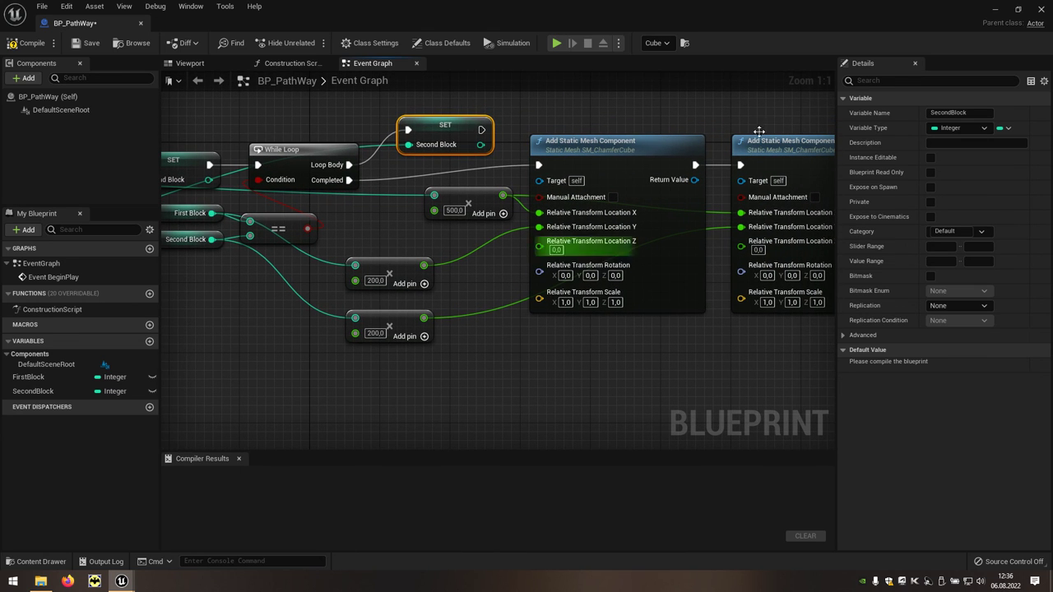
Close the BP_PathWay blueprint and start a test play of the level
click(993, 12)
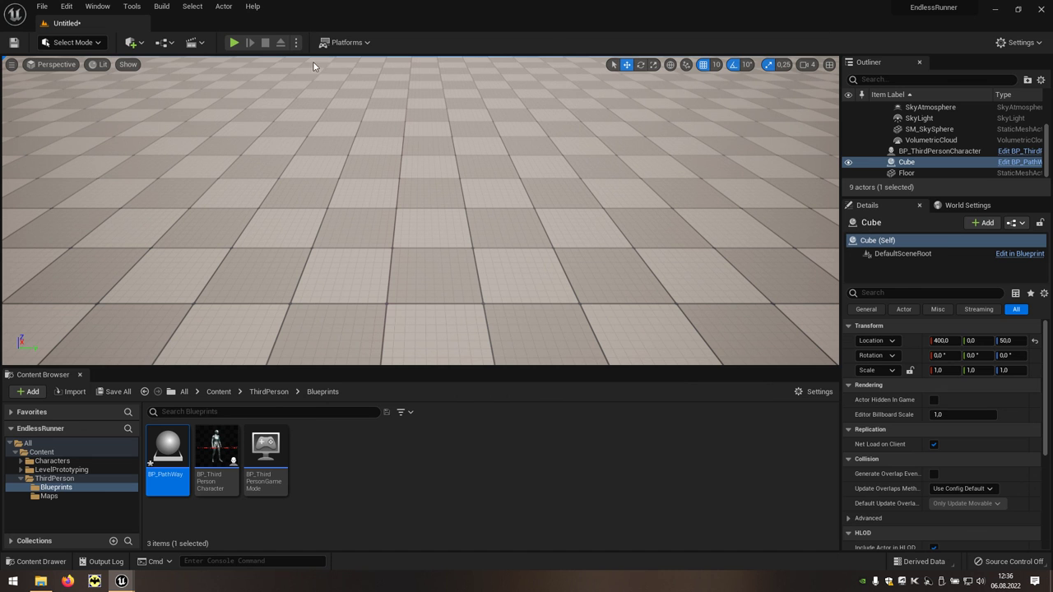
click(232, 43)
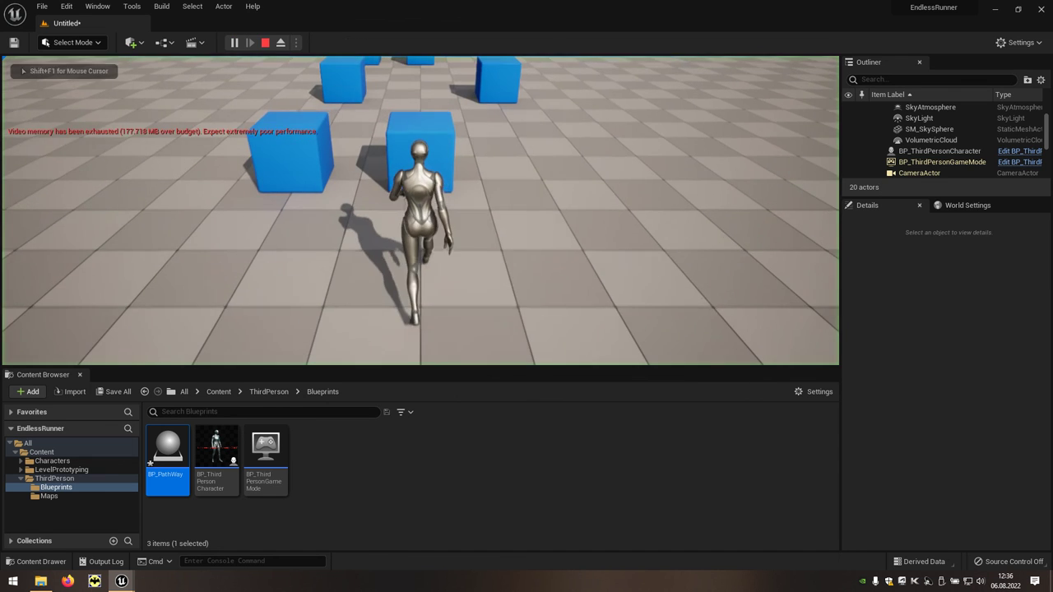